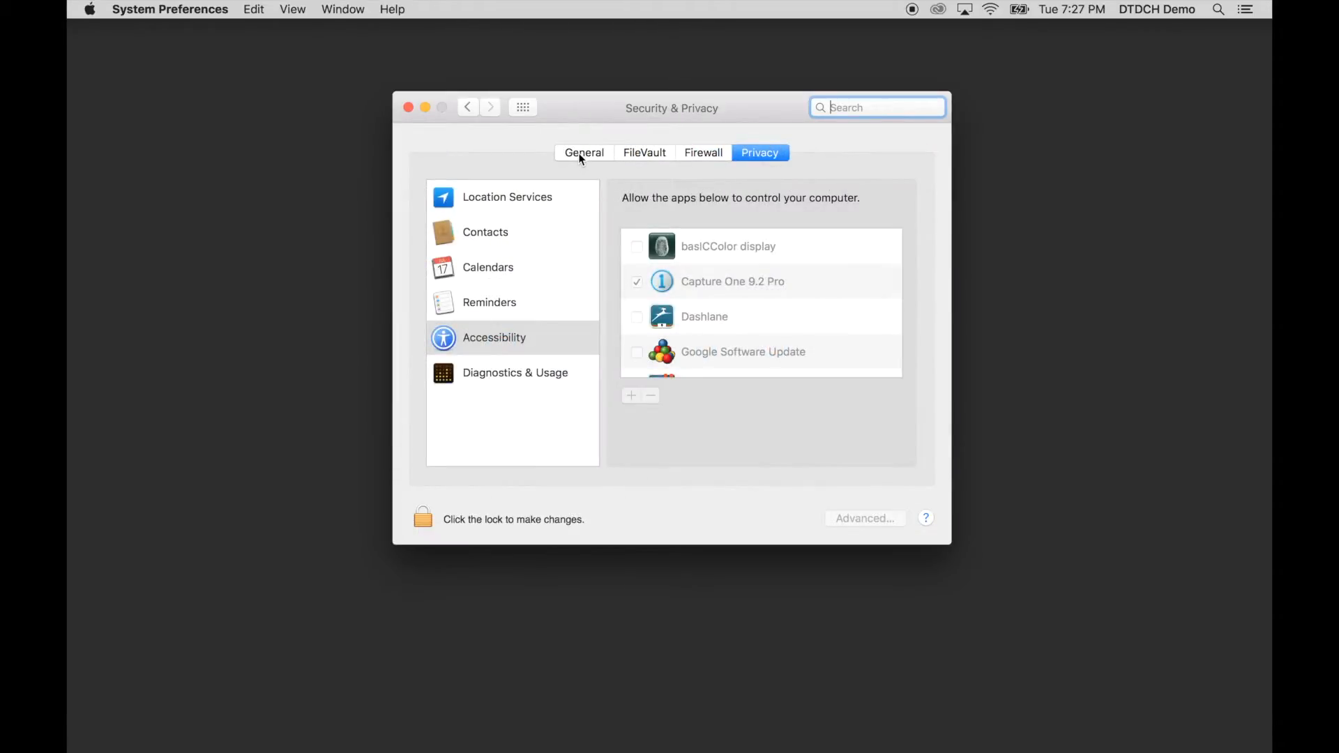
Unlock the General settings of Security & Privacy for changes by entering the account password.
{"action": "left_click", "coordinate": [579, 153]}
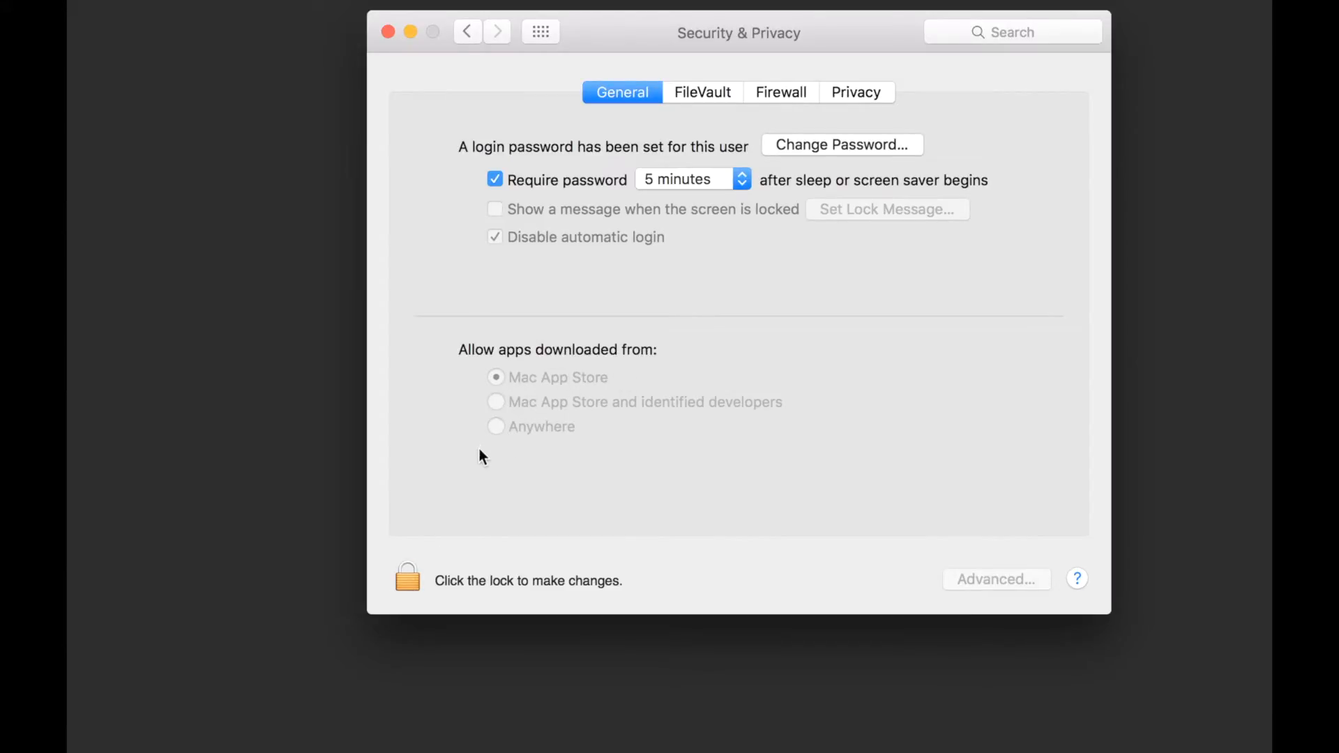
{"action": "left_click", "coordinate": [404, 580]}
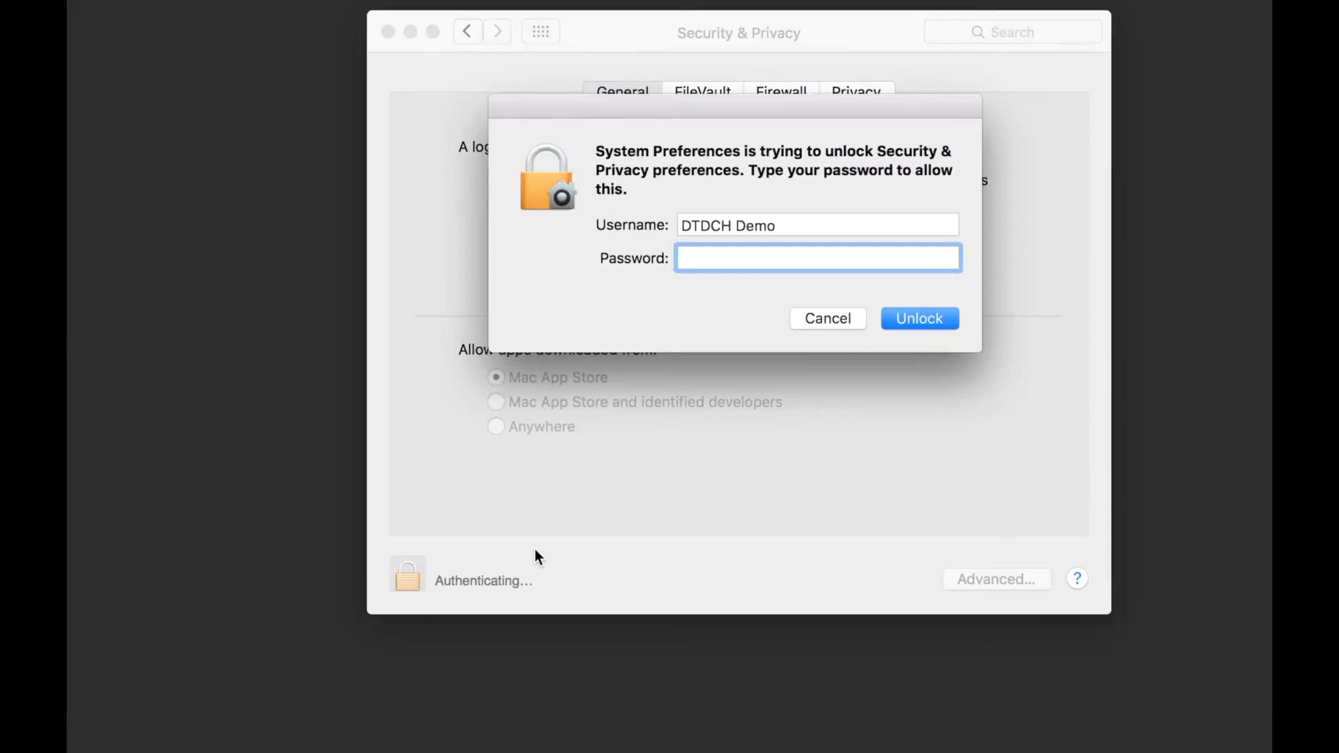
{"action": "type", "text": "••••••••"}
{"action": "key", "text": "Return"}
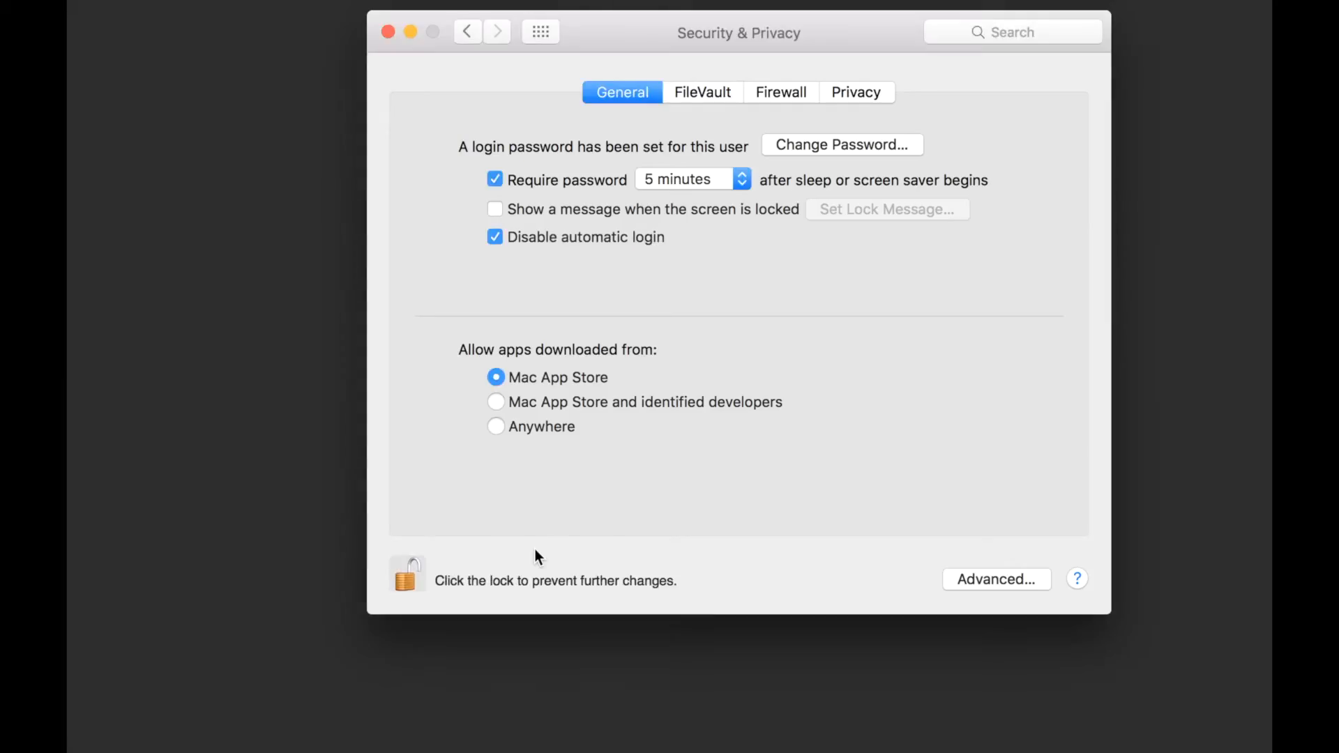
Allow apps downloaded from Anywhere, then relock the Security & Privacy settings and close them.
{"action": "left_click", "coordinate": [496, 427]}
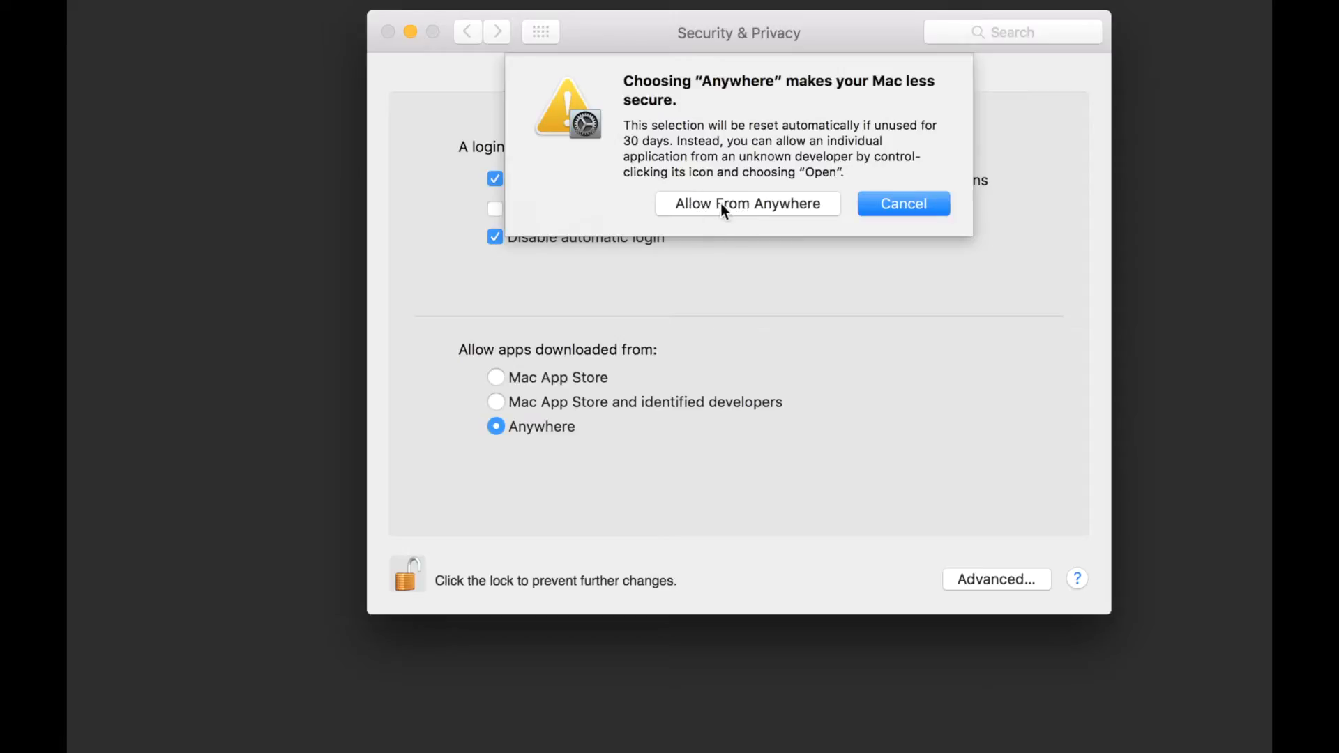
{"action": "left_click", "coordinate": [744, 213]}
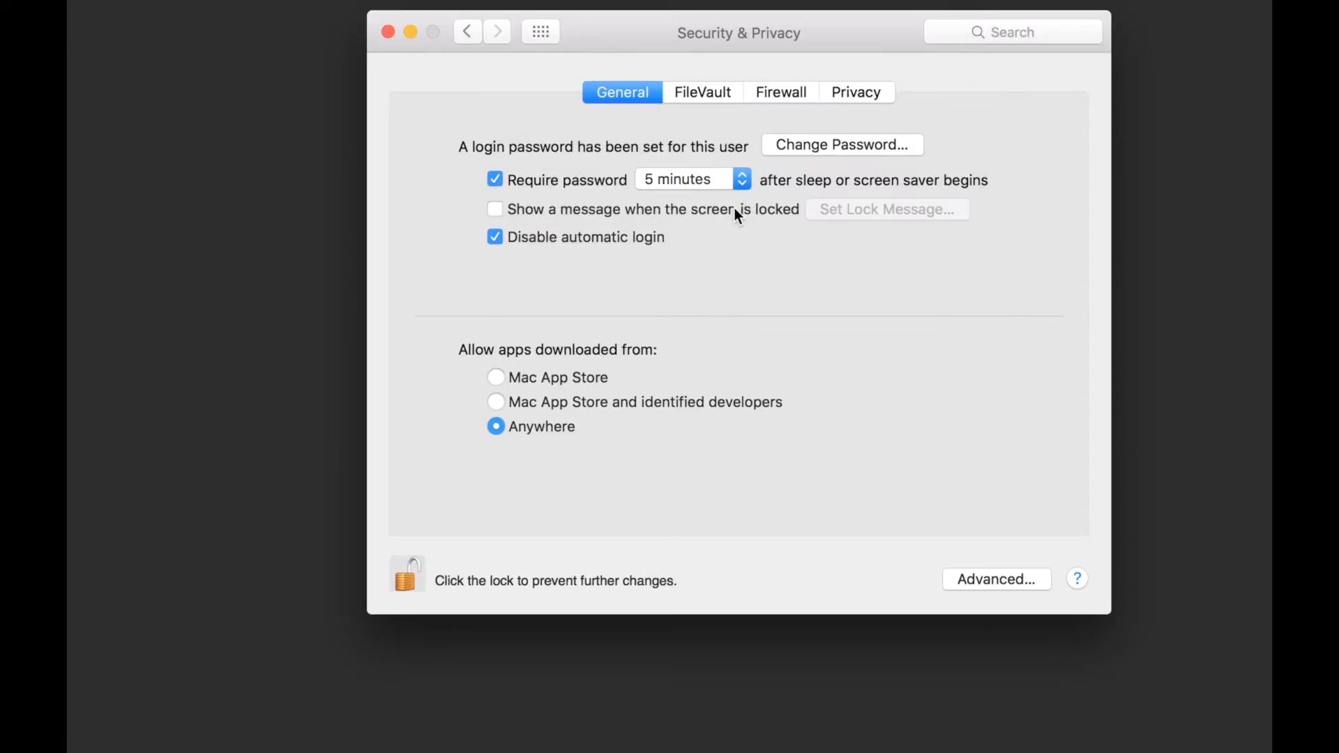
{"action": "left_click", "coordinate": [409, 576]}
{"action": "left_click", "coordinate": [387, 31]}
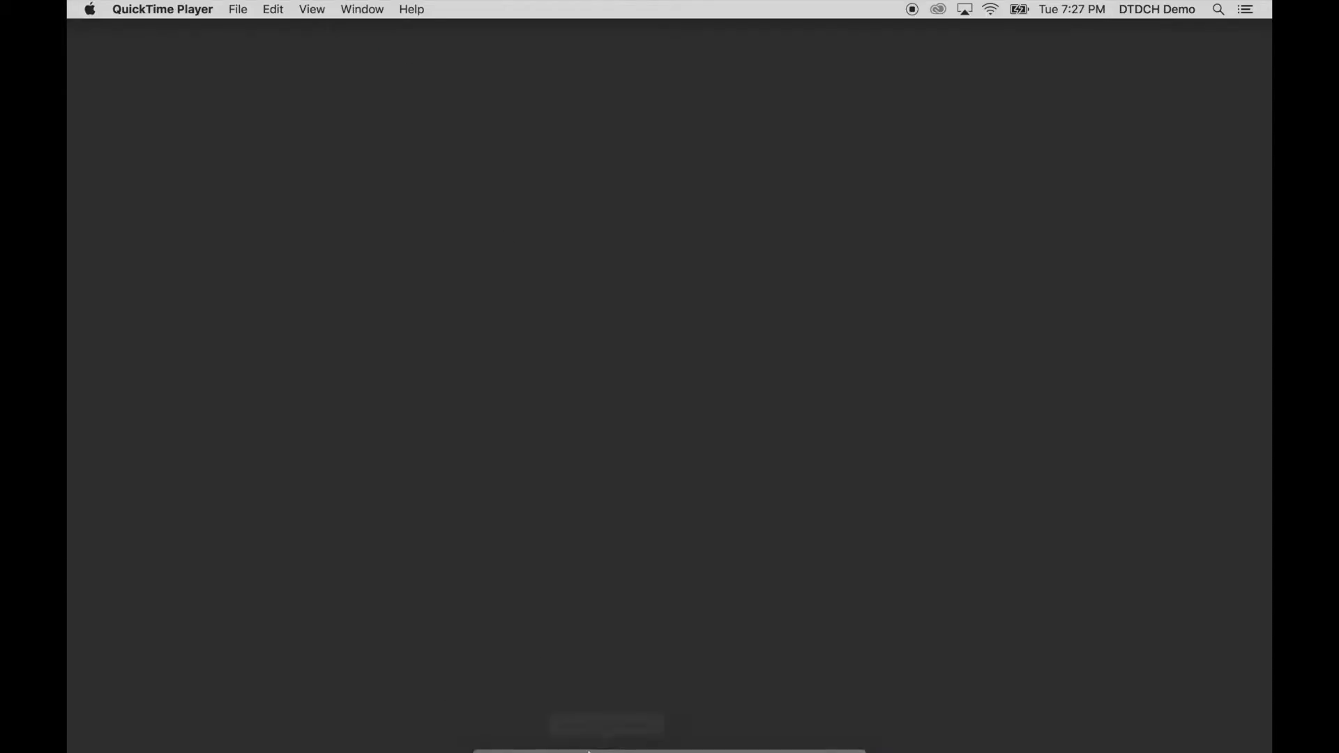
Unpack DTDCH-Script-Suite-v1p45_Install-Files_For-C1CH-v9p2.zip in the Downloads folder and expand both of its install subfolders.
{"action": "mouse_move", "coordinate": [657, 725]}
{"action": "left_click", "coordinate": [785, 725]}
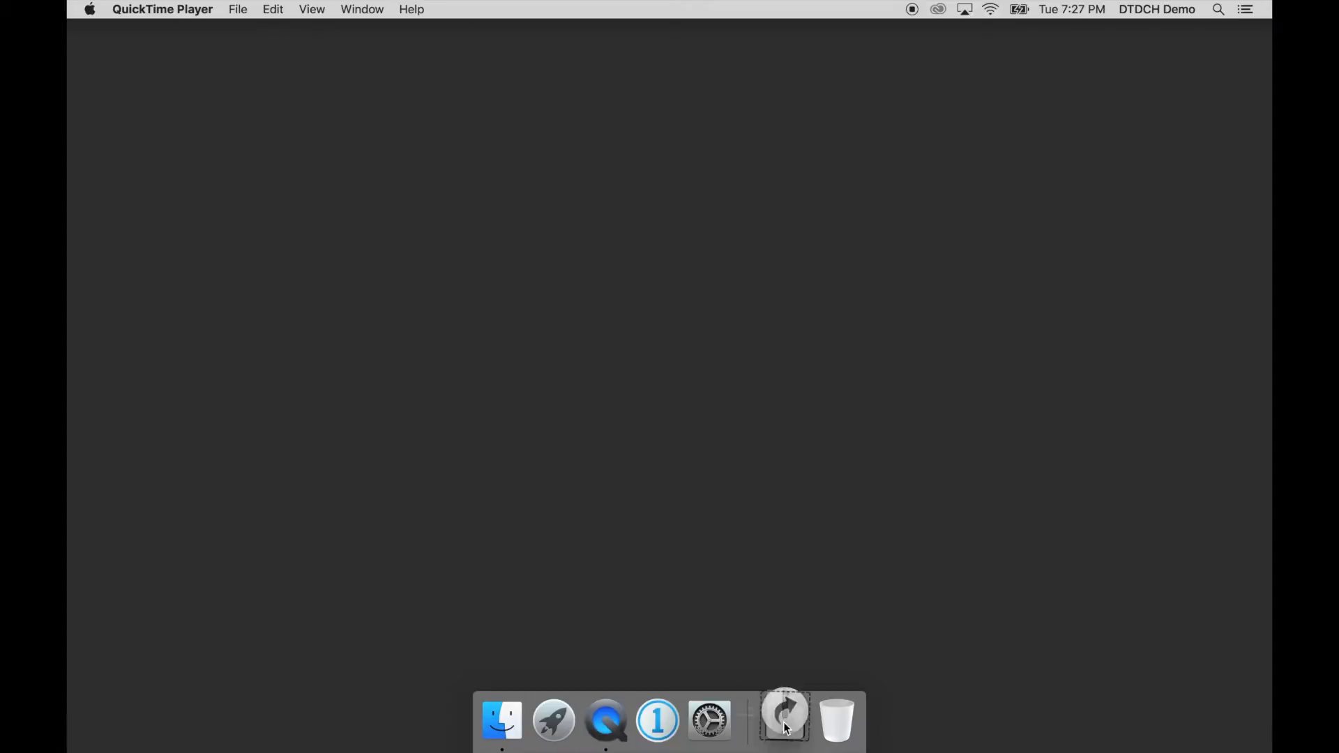
{"action": "left_click", "coordinate": [794, 617]}
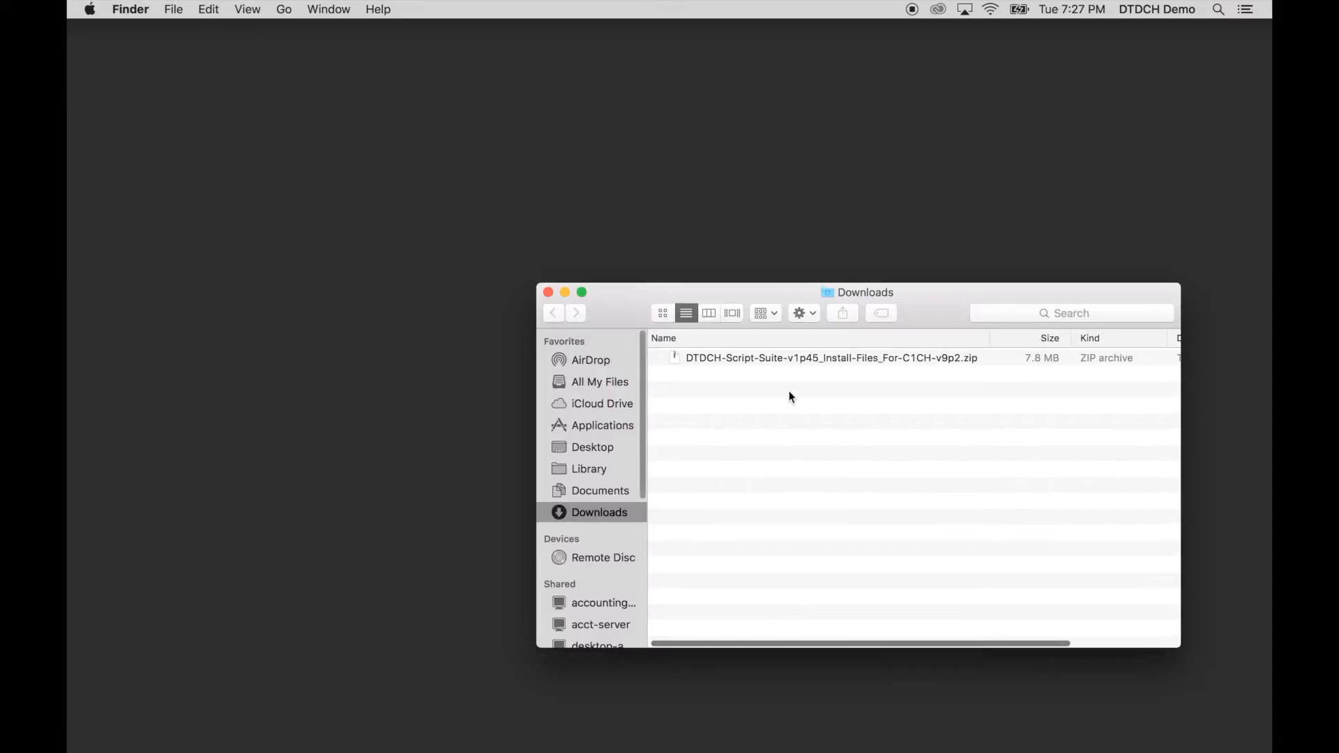
{"action": "double_click", "coordinate": [725, 358]}
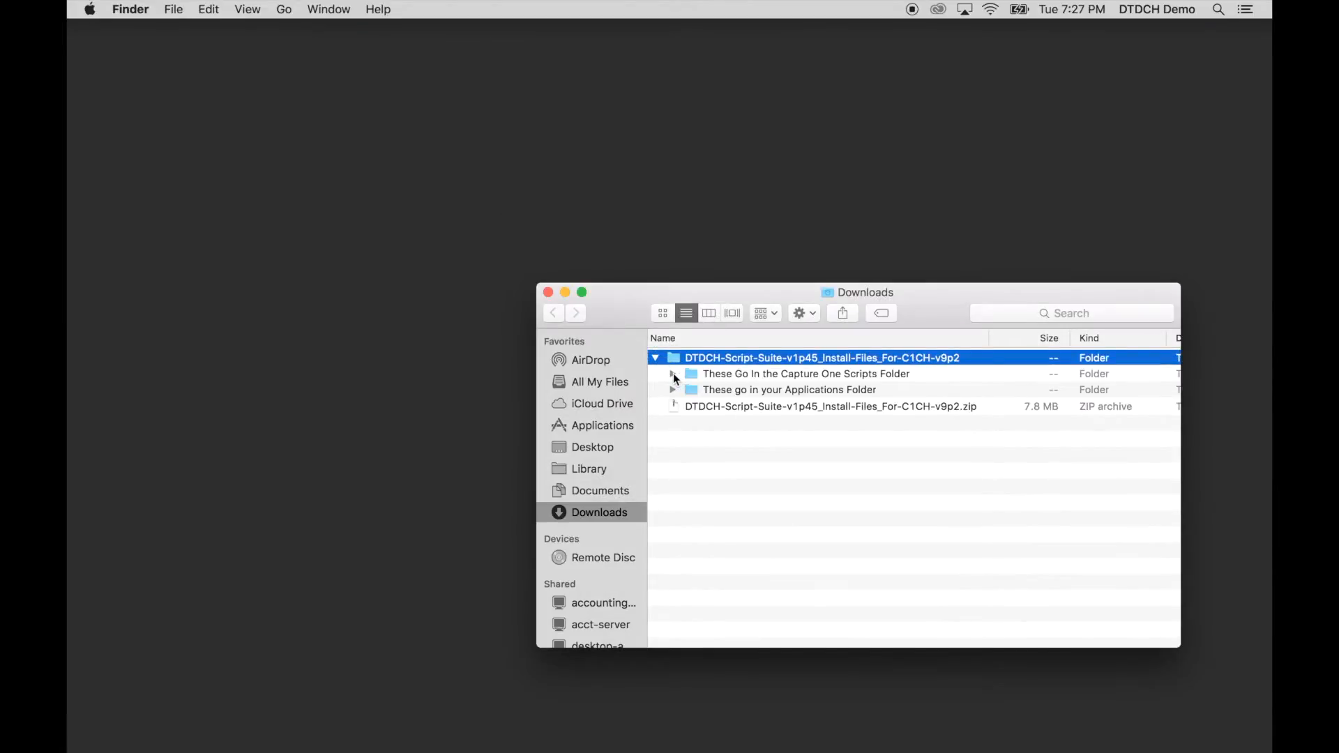
{"action": "left_click", "coordinate": [673, 374]}
{"action": "left_click", "coordinate": [672, 438]}
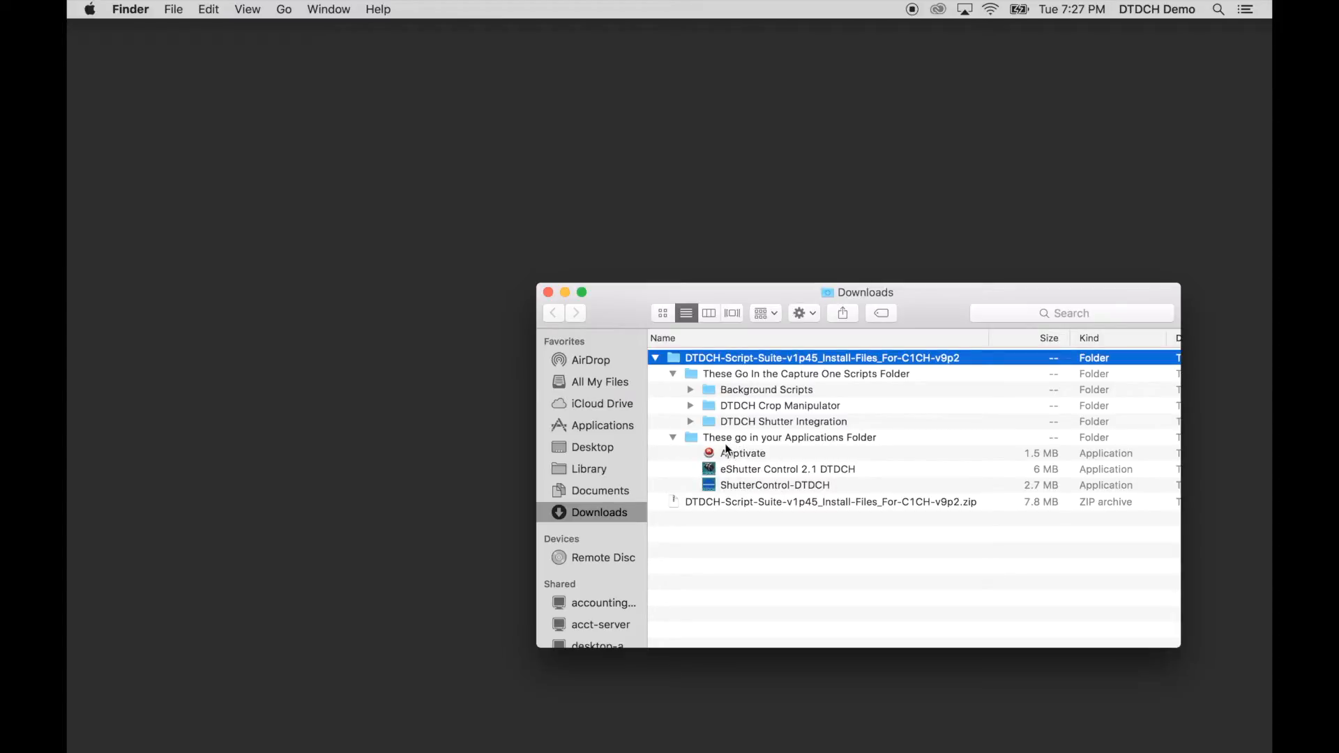
Move Apptivate, eShutter Control 2.1 DTDCH and ShutterControl-DTDCH into the Applications folder.
{"action": "left_click", "coordinate": [746, 455]}
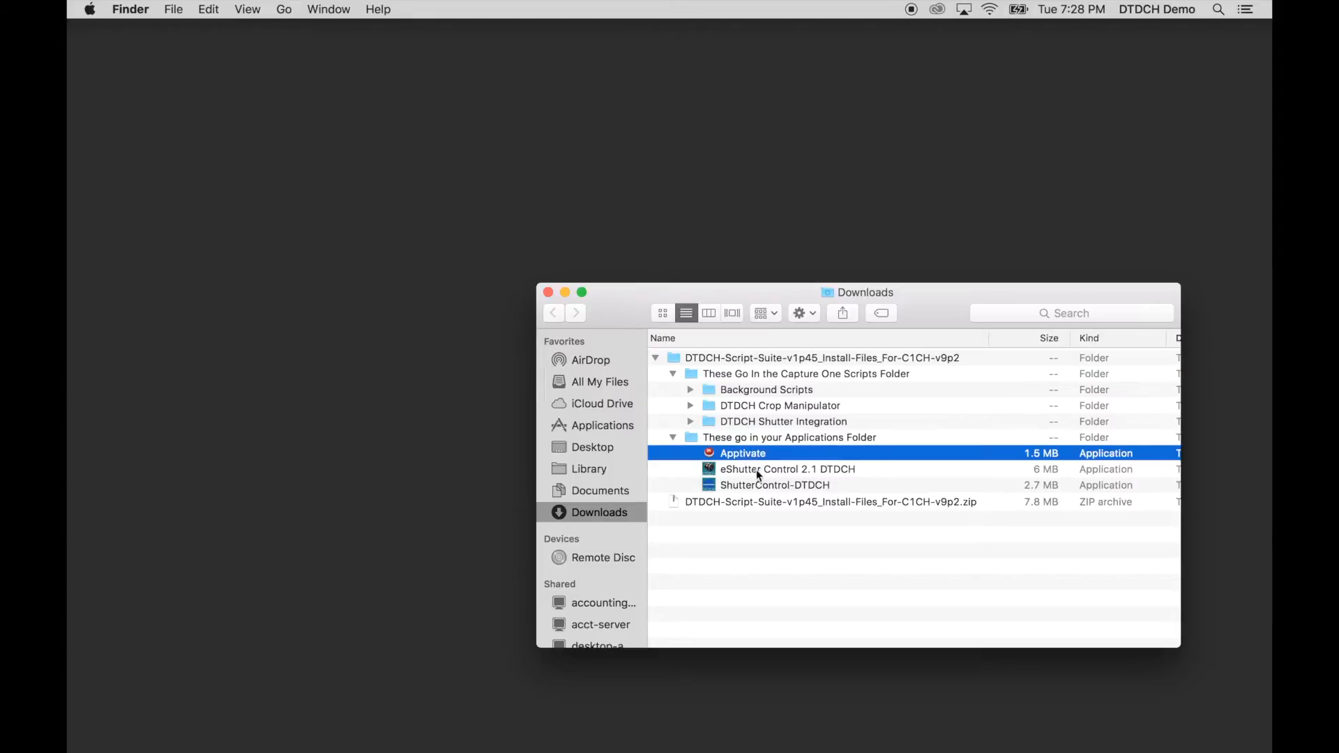
{"action": "left_click", "coordinate": [768, 490], "text": "shift"}
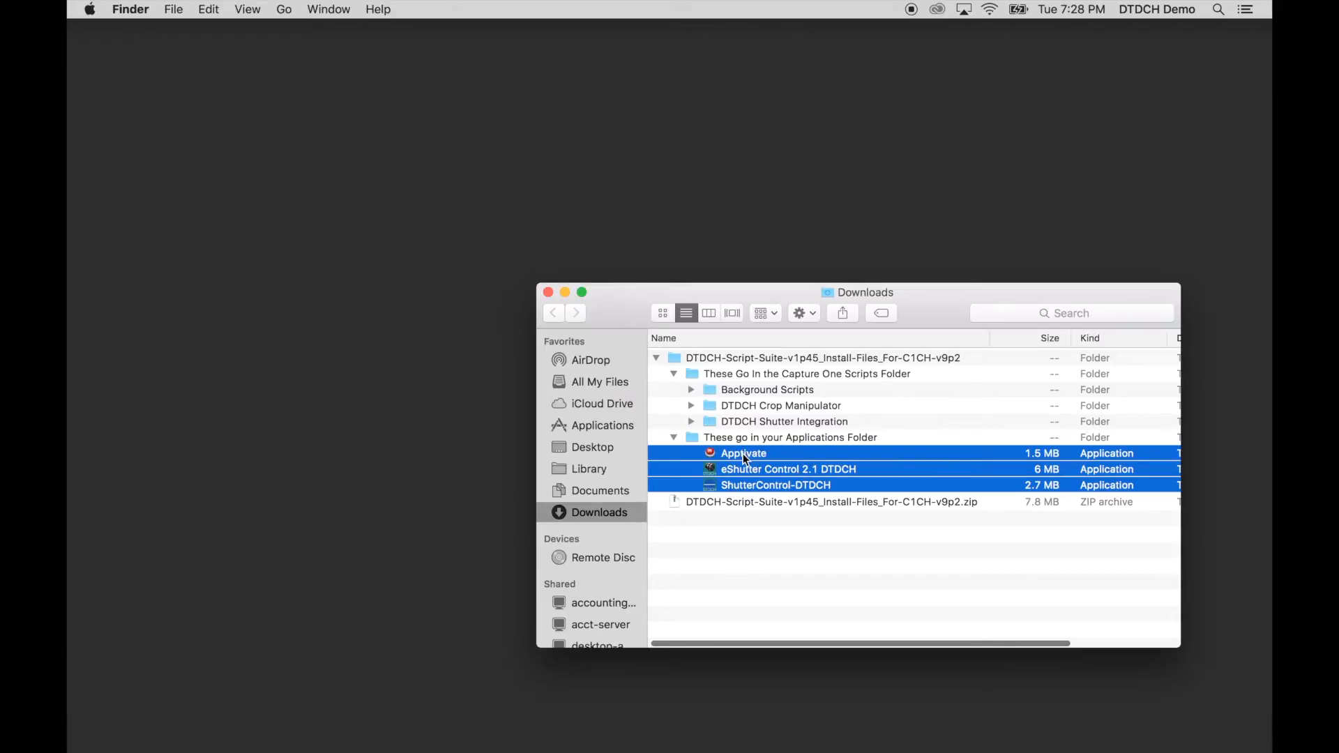
{"action": "left_click_drag", "start_coordinate": [746, 460], "coordinate": [605, 429]}
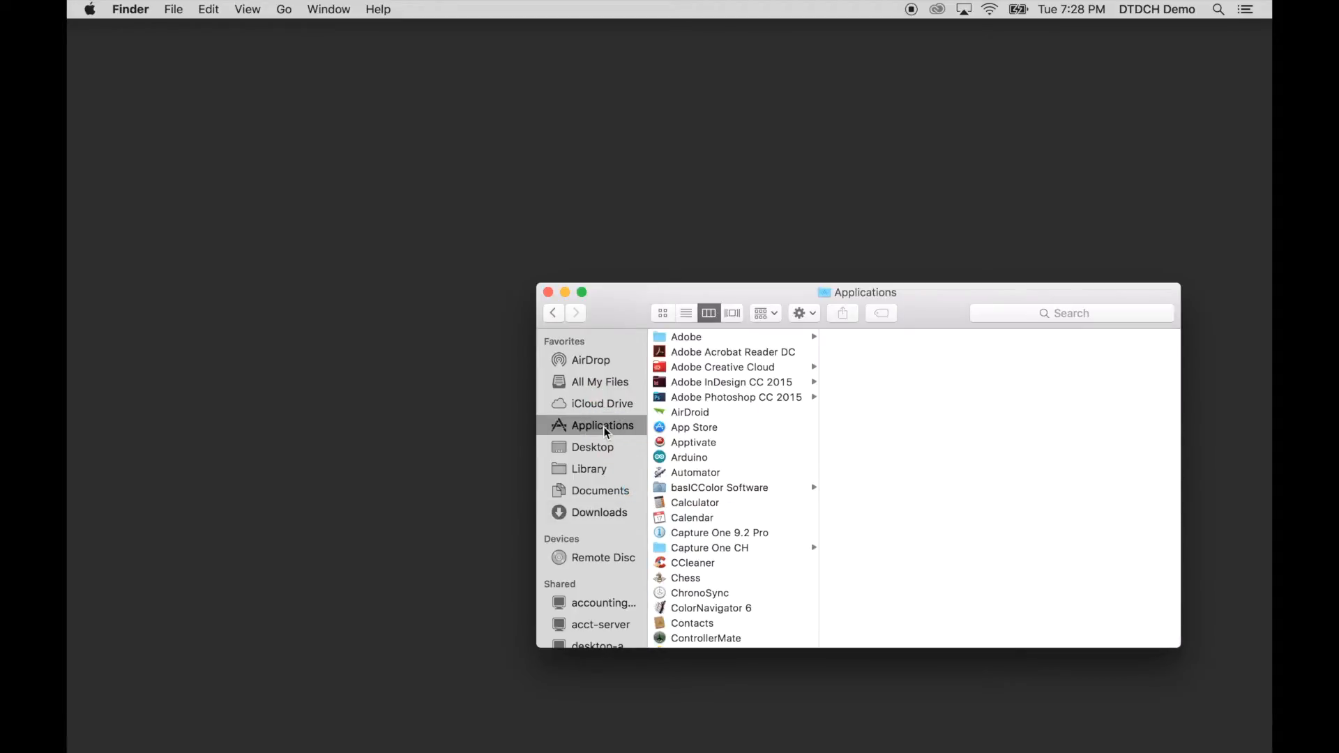
Return to Downloads and select the Background Scripts, DTDCH Crop Manipulator and DTDCH Shutter Integration folders.
{"action": "left_click", "coordinate": [601, 513]}
{"action": "left_click", "coordinate": [746, 390]}
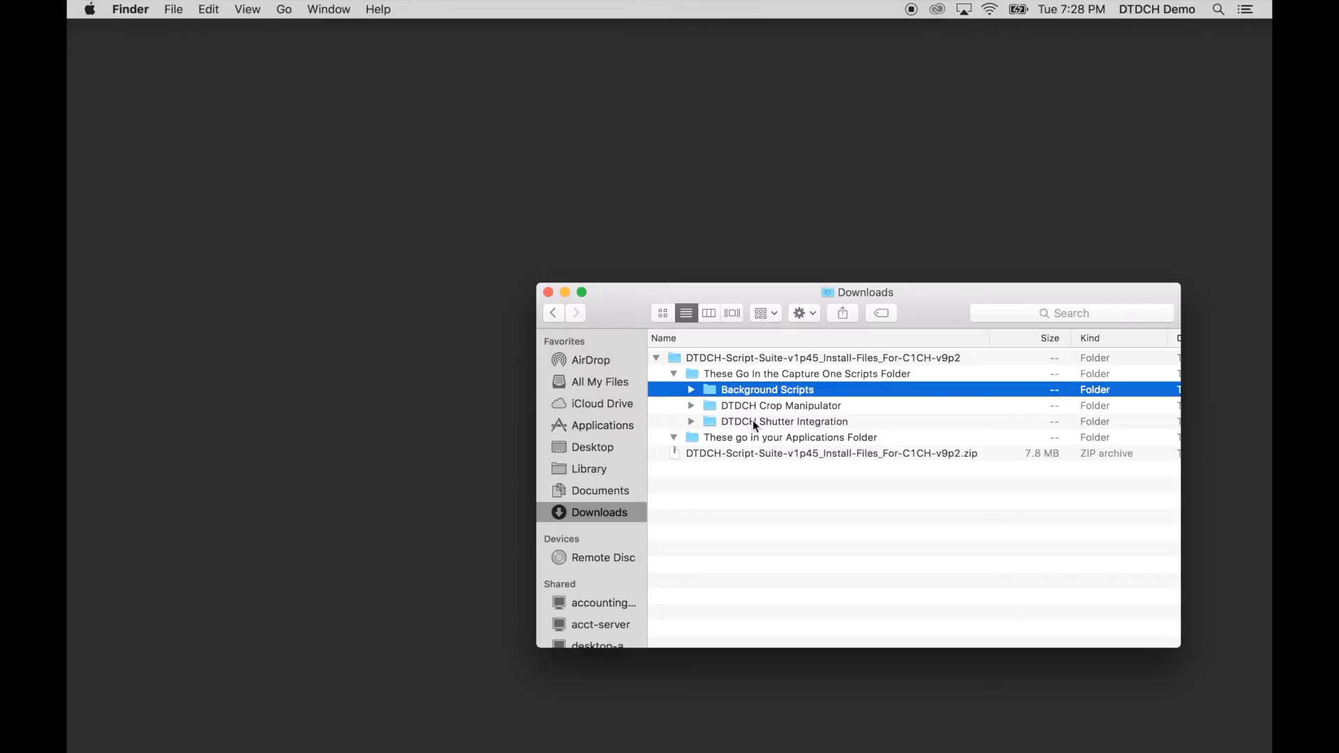
{"action": "left_click", "coordinate": [752, 421], "text": "shift"}
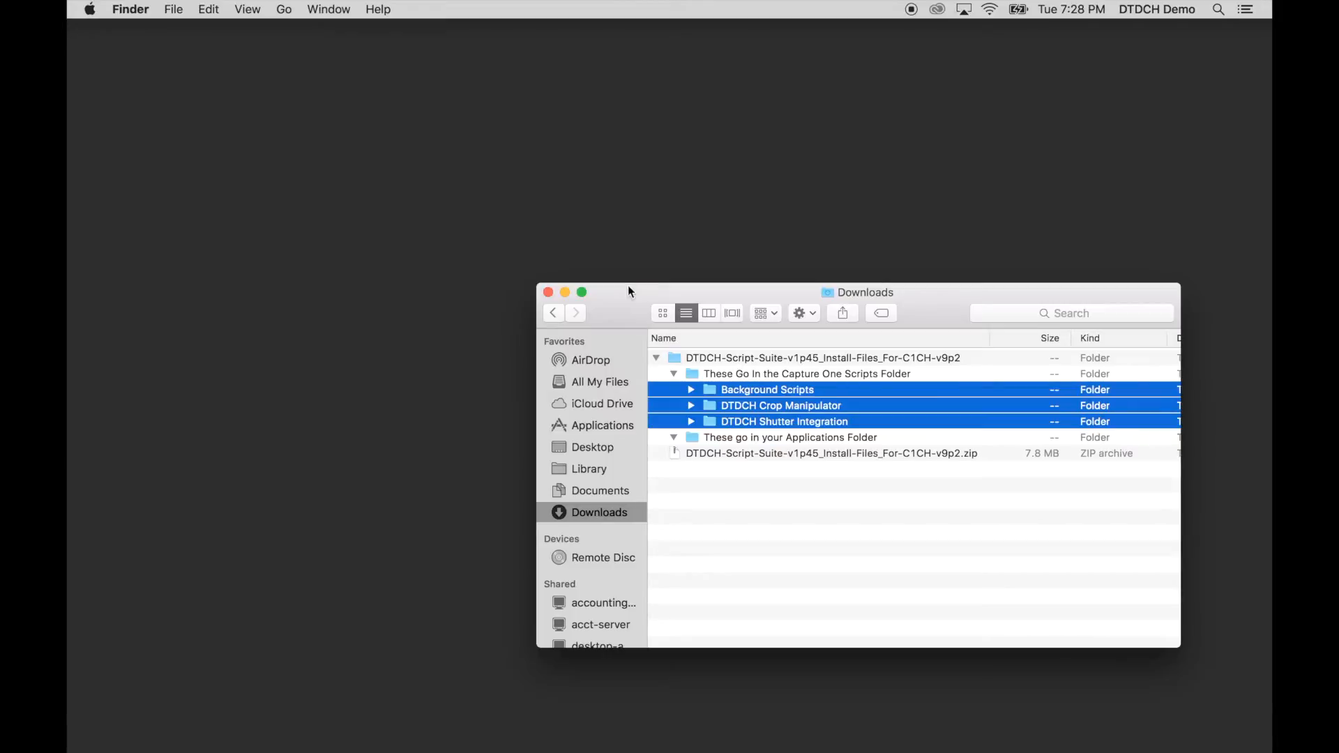
{"action": "left_click_drag", "start_coordinate": [630, 300], "coordinate": [617, 248]}
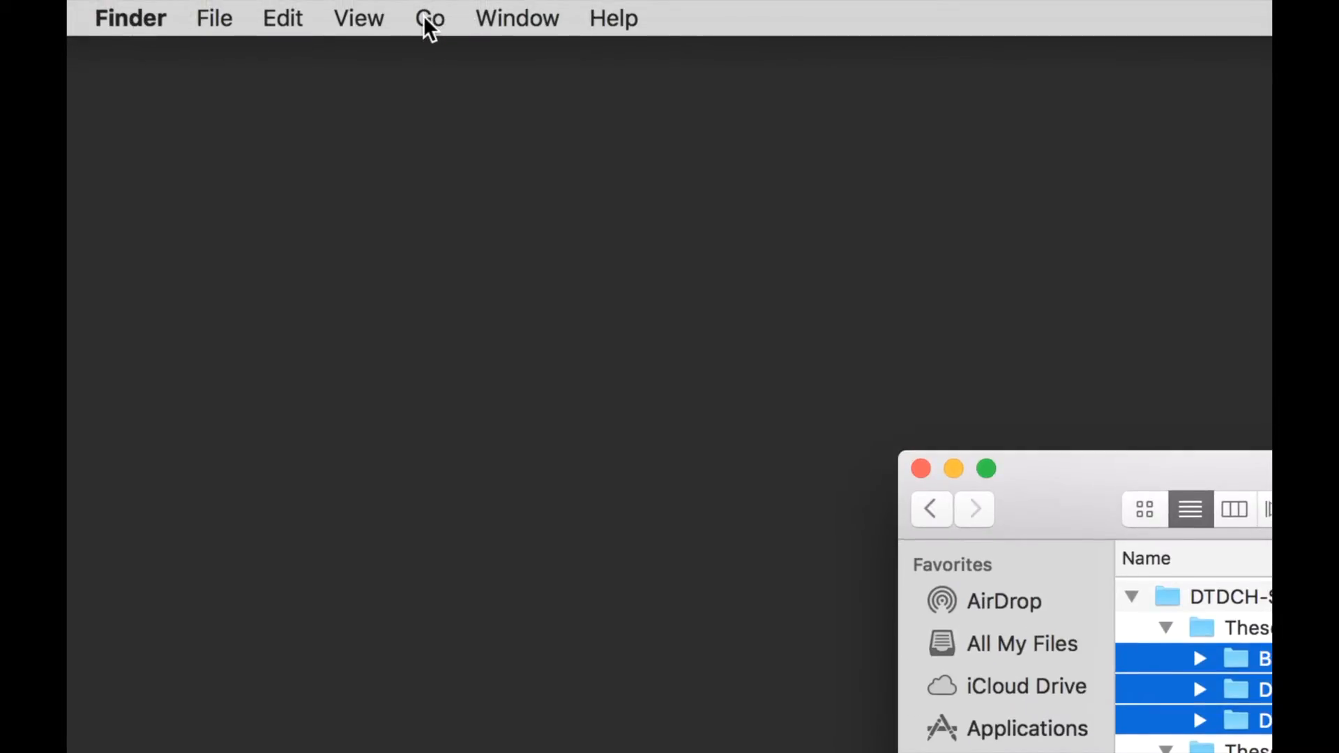
Open the user's hidden Library folder in Finder.
{"action": "left_click", "coordinate": [427, 21]}
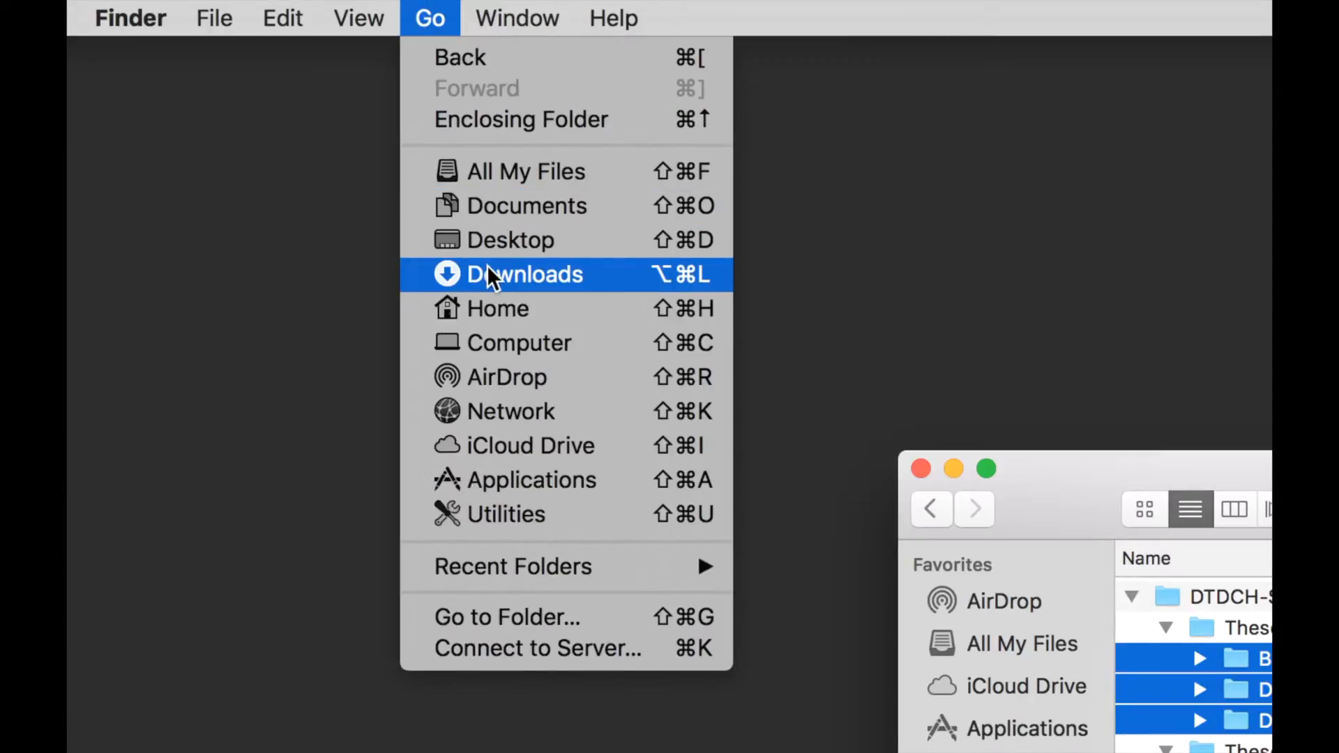
{"action": "key", "text": "alt"}
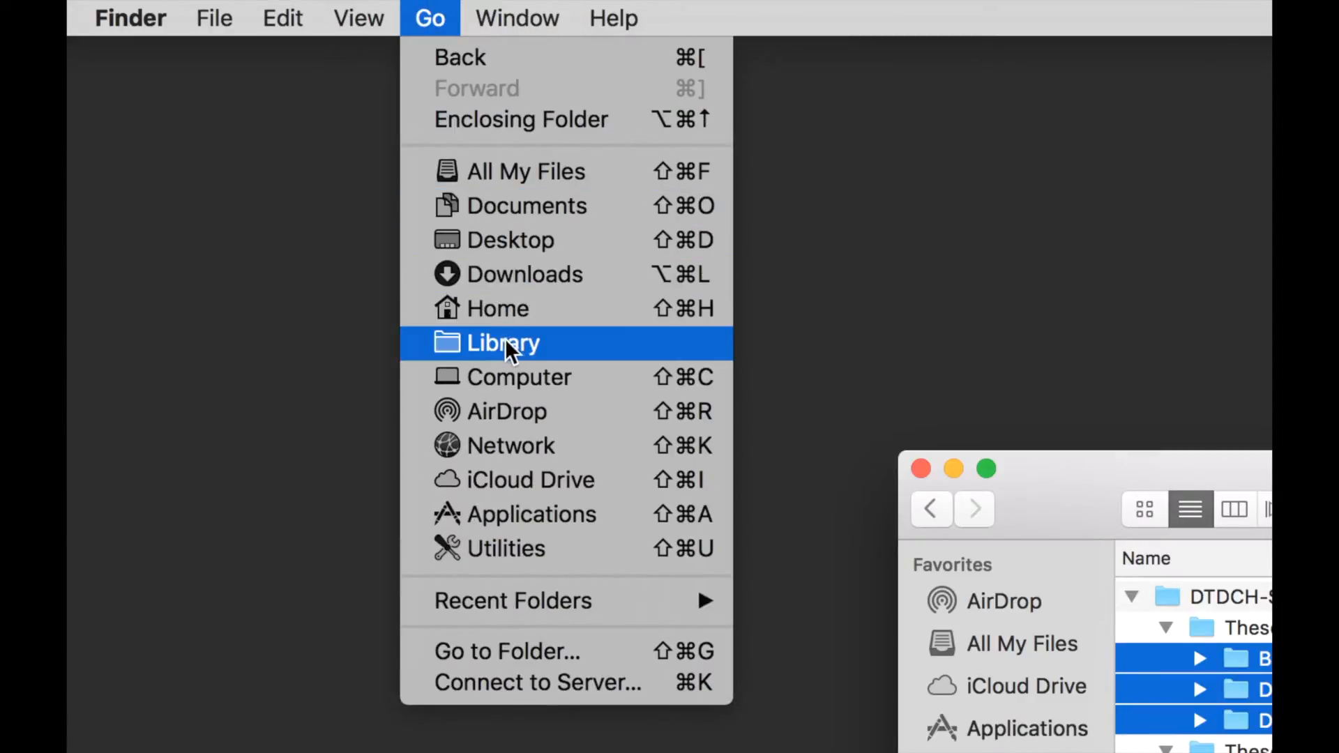
{"action": "key", "text": "alt"}
{"action": "left_click", "coordinate": [525, 342]}
{"action": "left_click_drag", "start_coordinate": [1046, 474], "coordinate": [702, 165]}
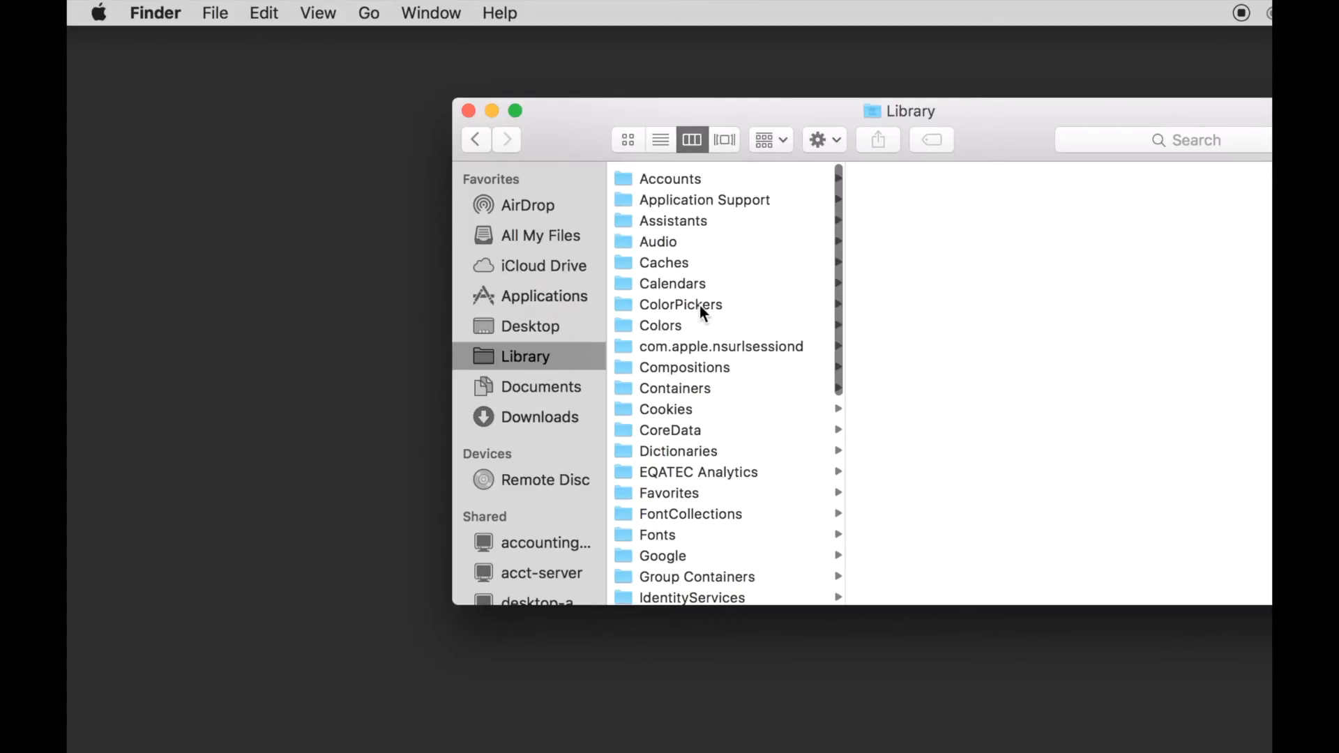
Open the Capture One Scripts folder inside the Library's Scripts folder.
{"action": "scroll", "coordinate": [693, 304], "scroll_direction": "down", "scroll_amount": 10}
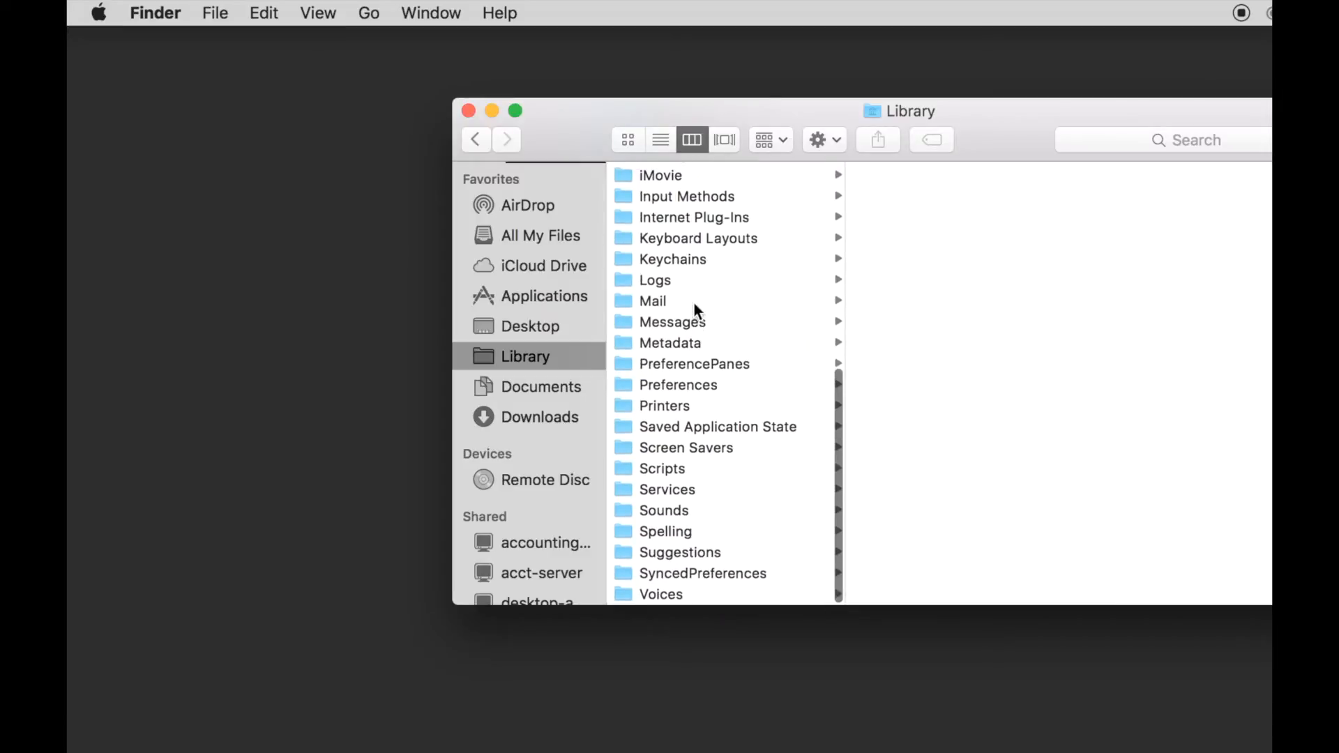
{"action": "left_click", "coordinate": [681, 471]}
{"action": "left_click_drag", "start_coordinate": [1020, 125], "coordinate": [708, 94]}
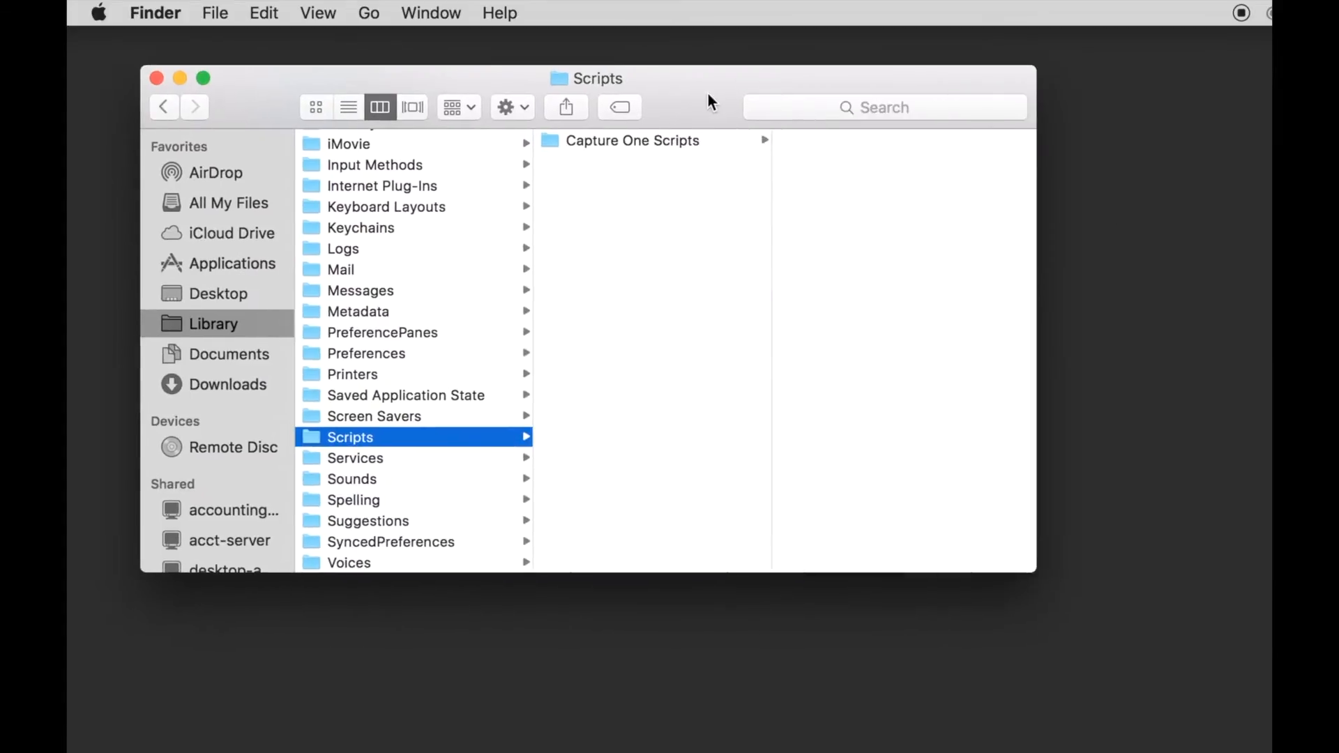
{"action": "left_click", "coordinate": [642, 143]}
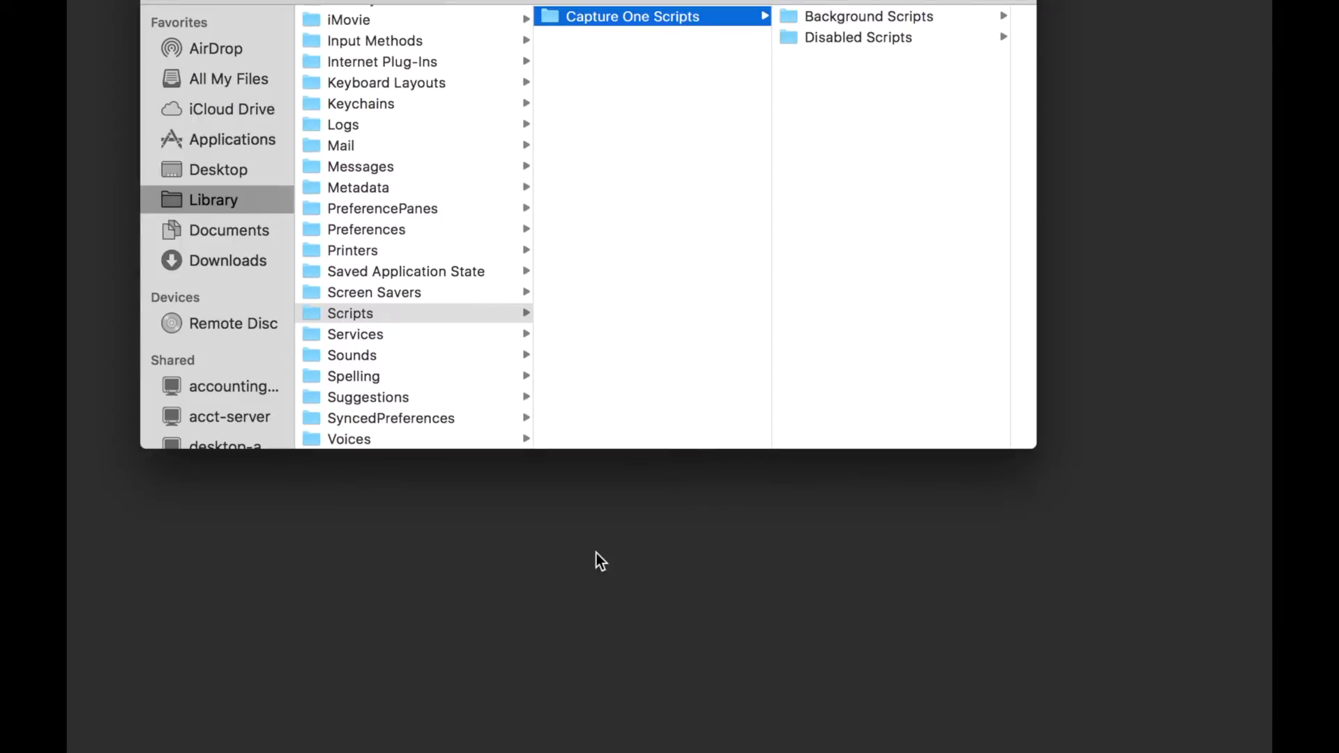
Open the unpacked script suite in a second Finder window and show the contents of "These Go In the Capture One Scripts Folder".
{"action": "mouse_move", "coordinate": [605, 749]}
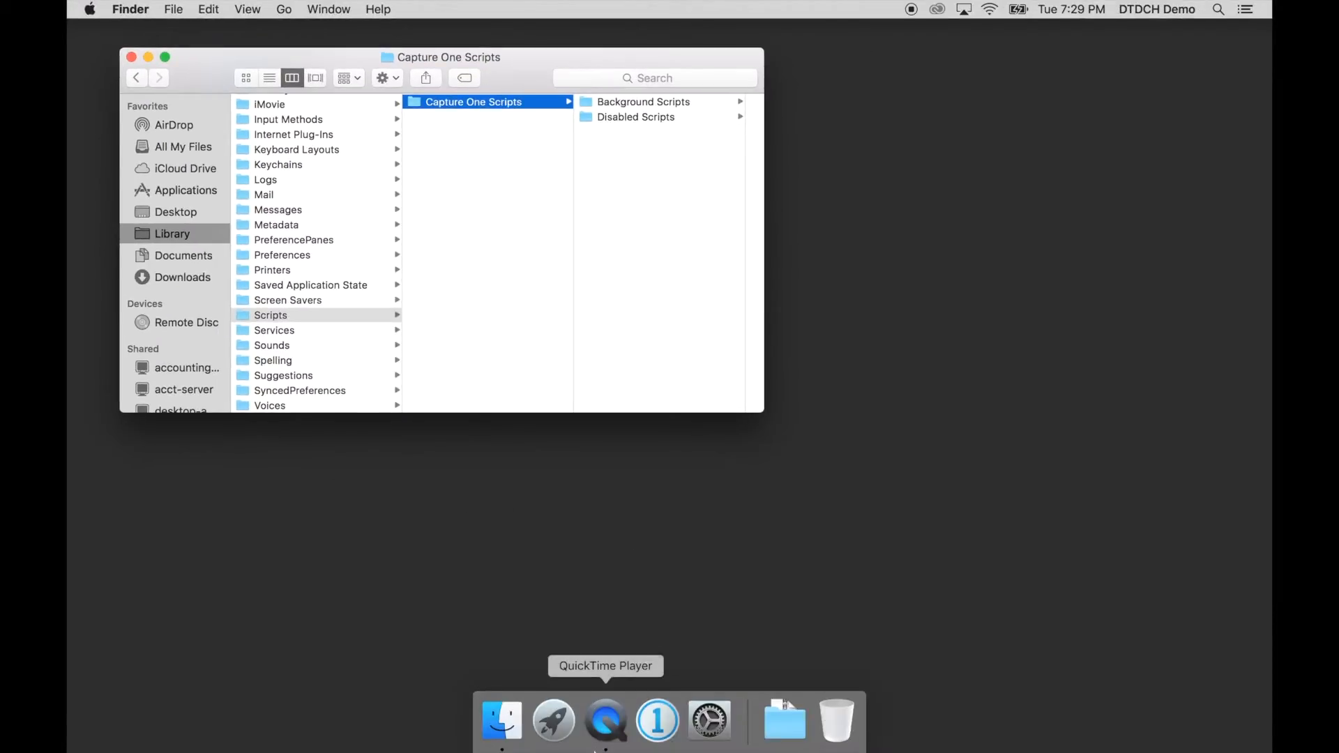
{"action": "left_click", "coordinate": [778, 726]}
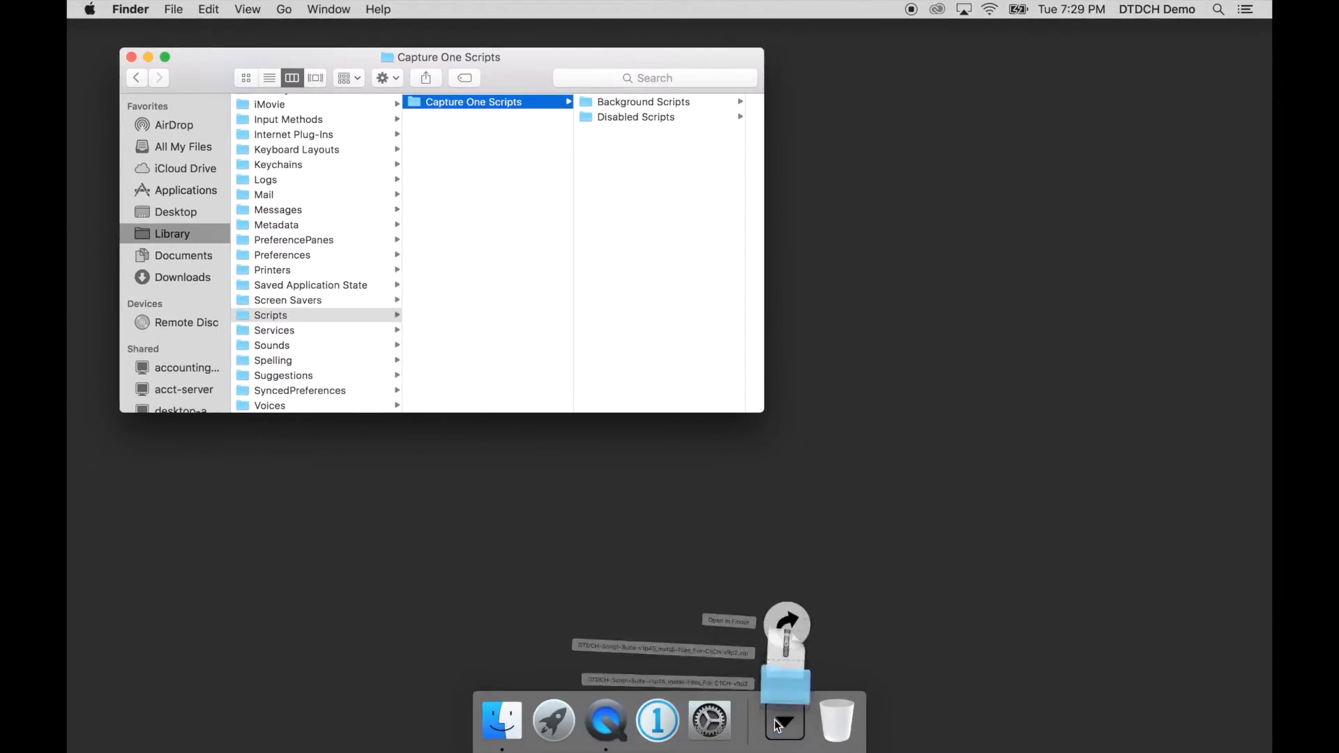
{"action": "left_click", "coordinate": [788, 644]}
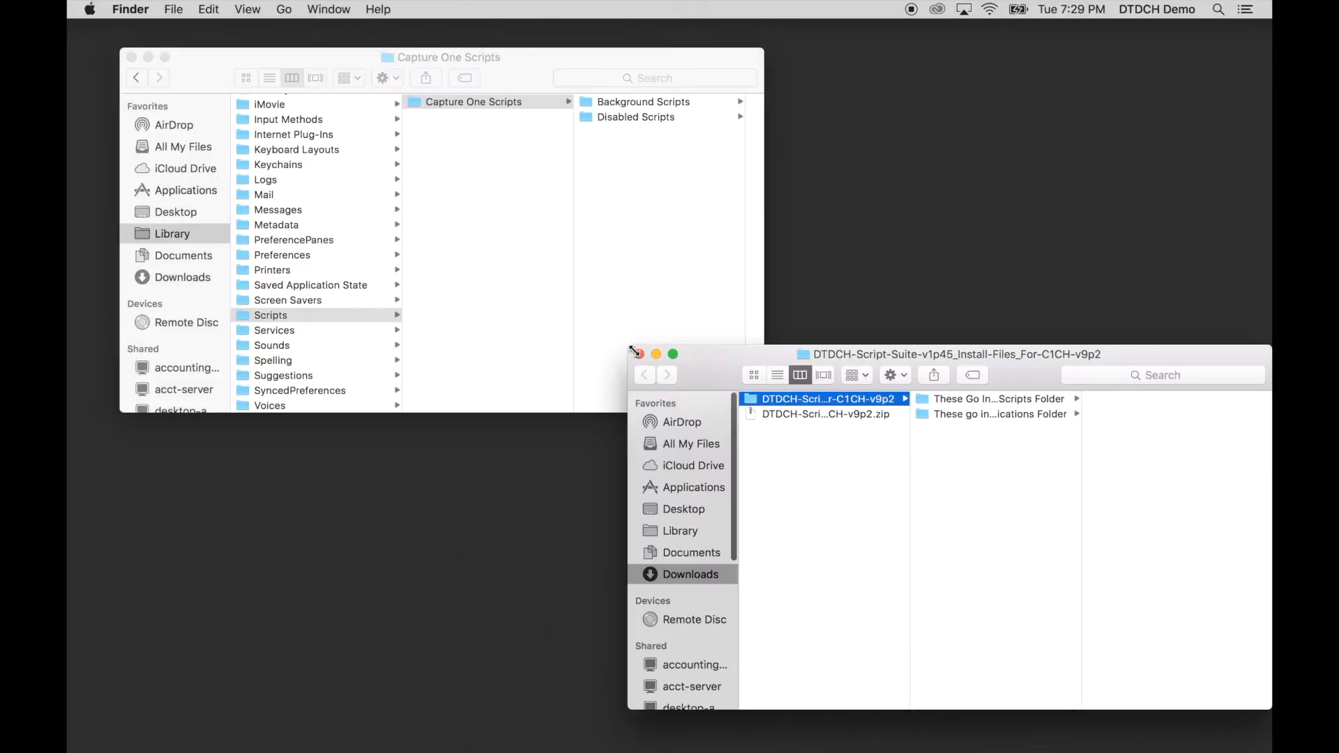
{"action": "left_click", "coordinate": [970, 399]}
{"action": "left_click_drag", "start_coordinate": [1008, 374], "coordinate": [588, 379]}
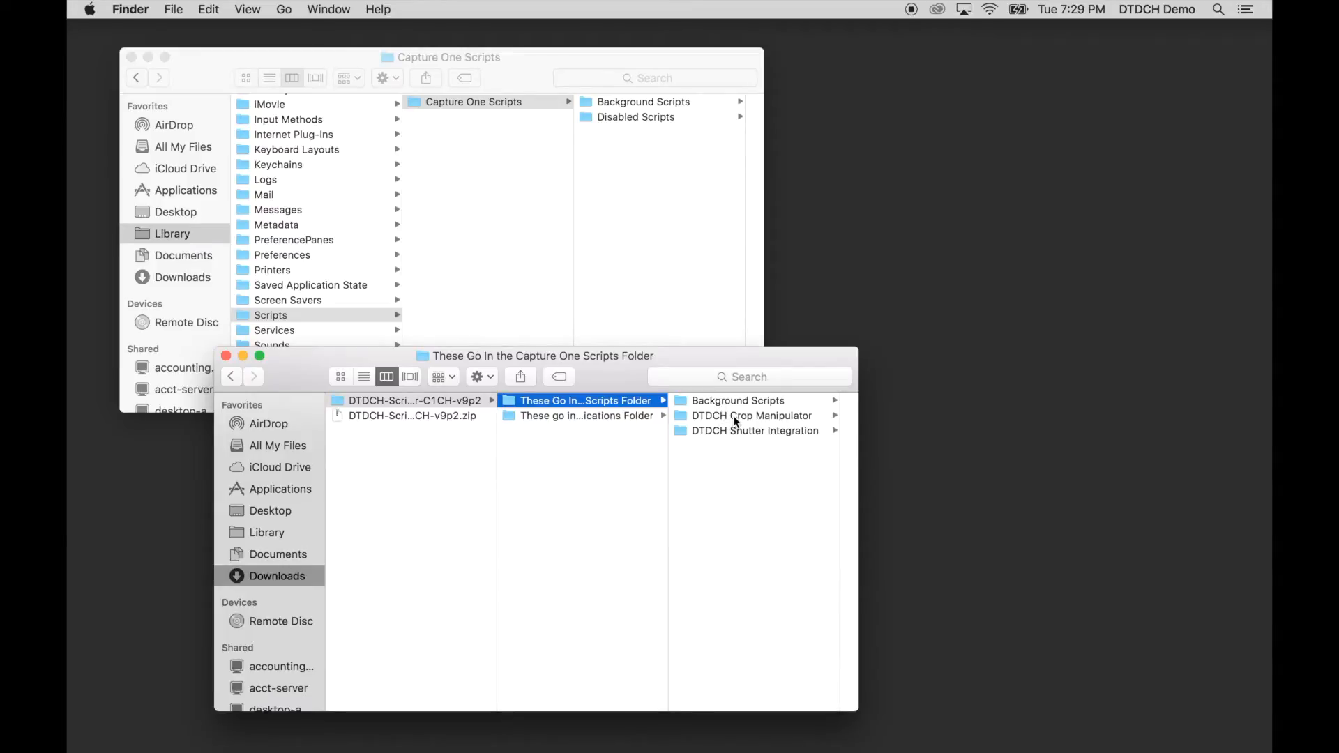
Move the three script folders into Capture One Scripts, replacing the existing Background Scripts folder, and close both Finder windows.
{"action": "left_click_drag", "start_coordinate": [752, 454], "coordinate": [643, 208]}
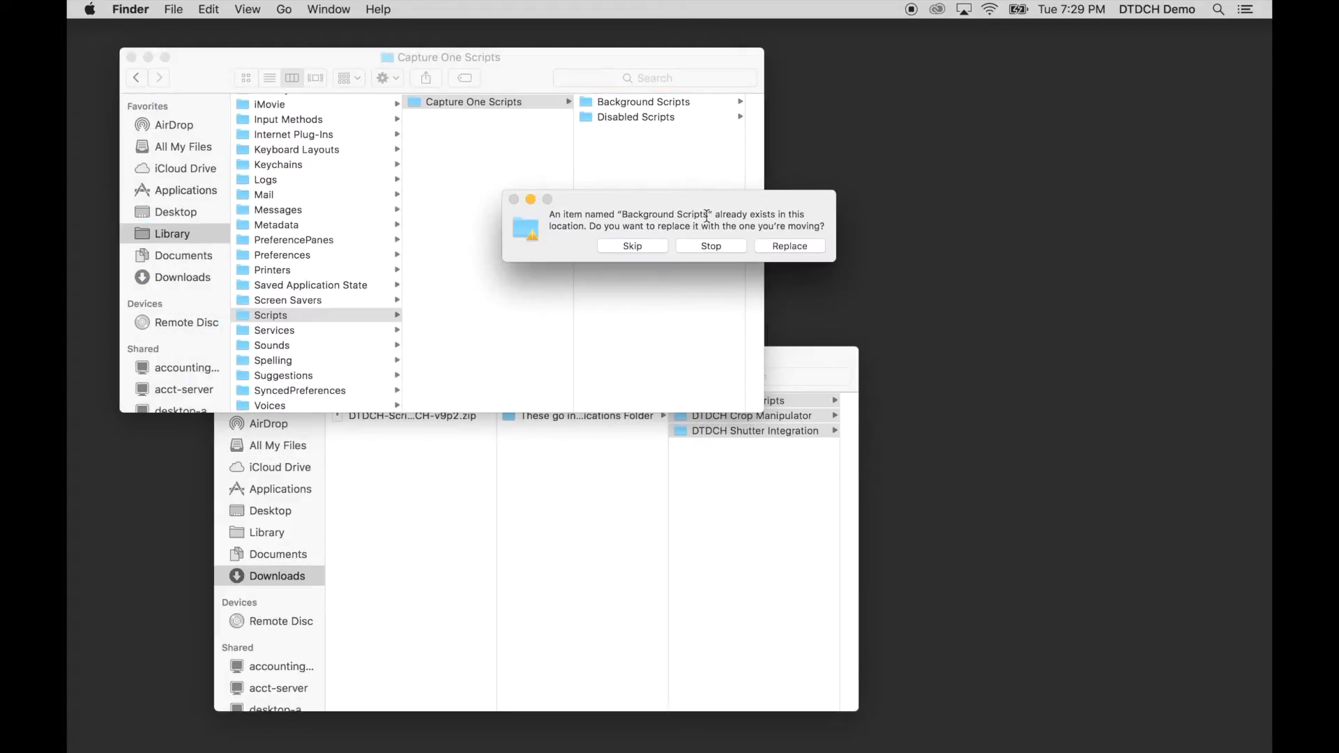
{"action": "left_click", "coordinate": [788, 246]}
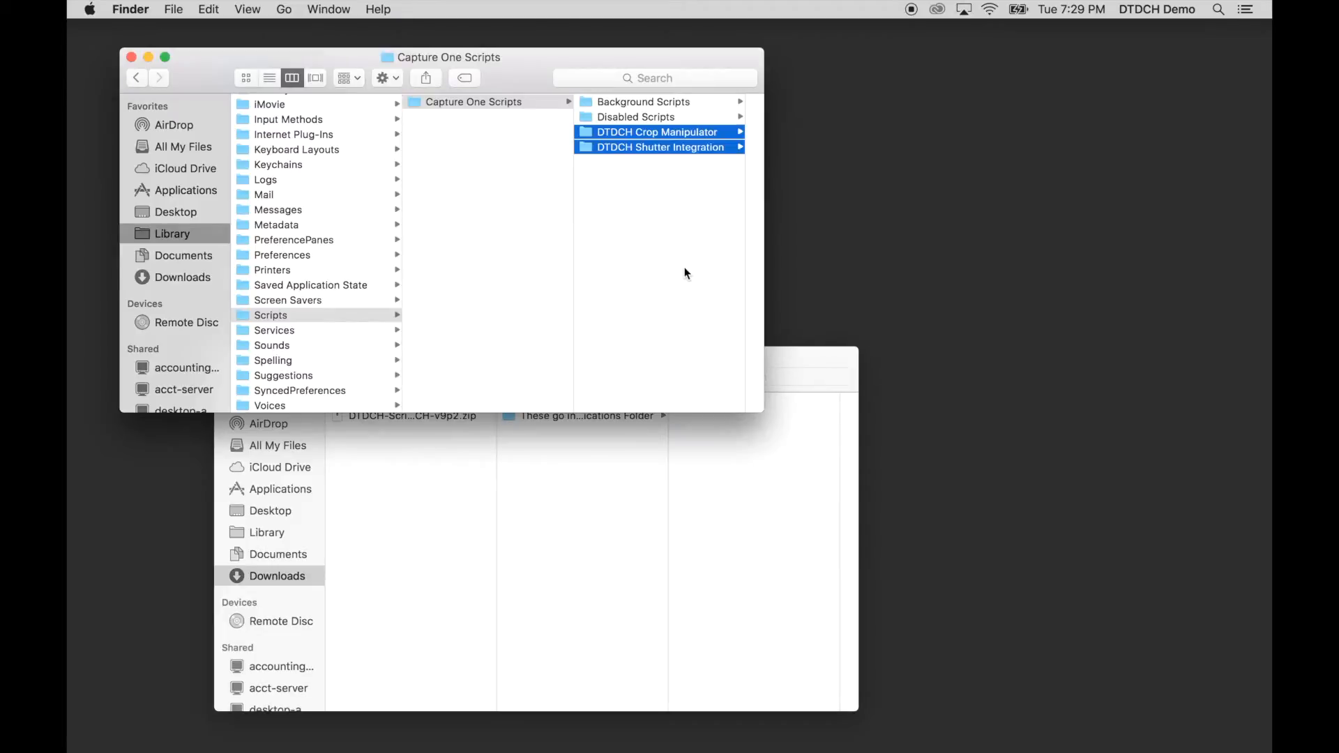
{"action": "left_click", "coordinate": [130, 57]}
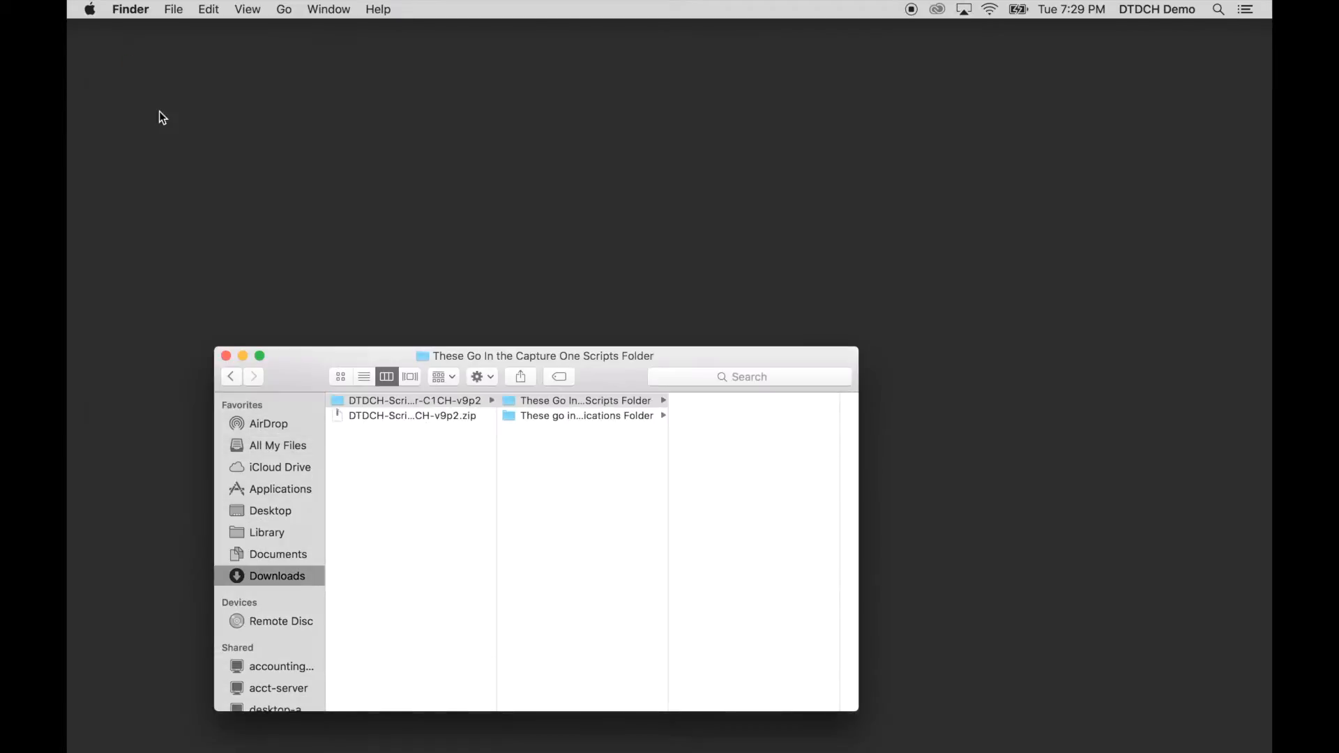
{"action": "left_click", "coordinate": [226, 357]}
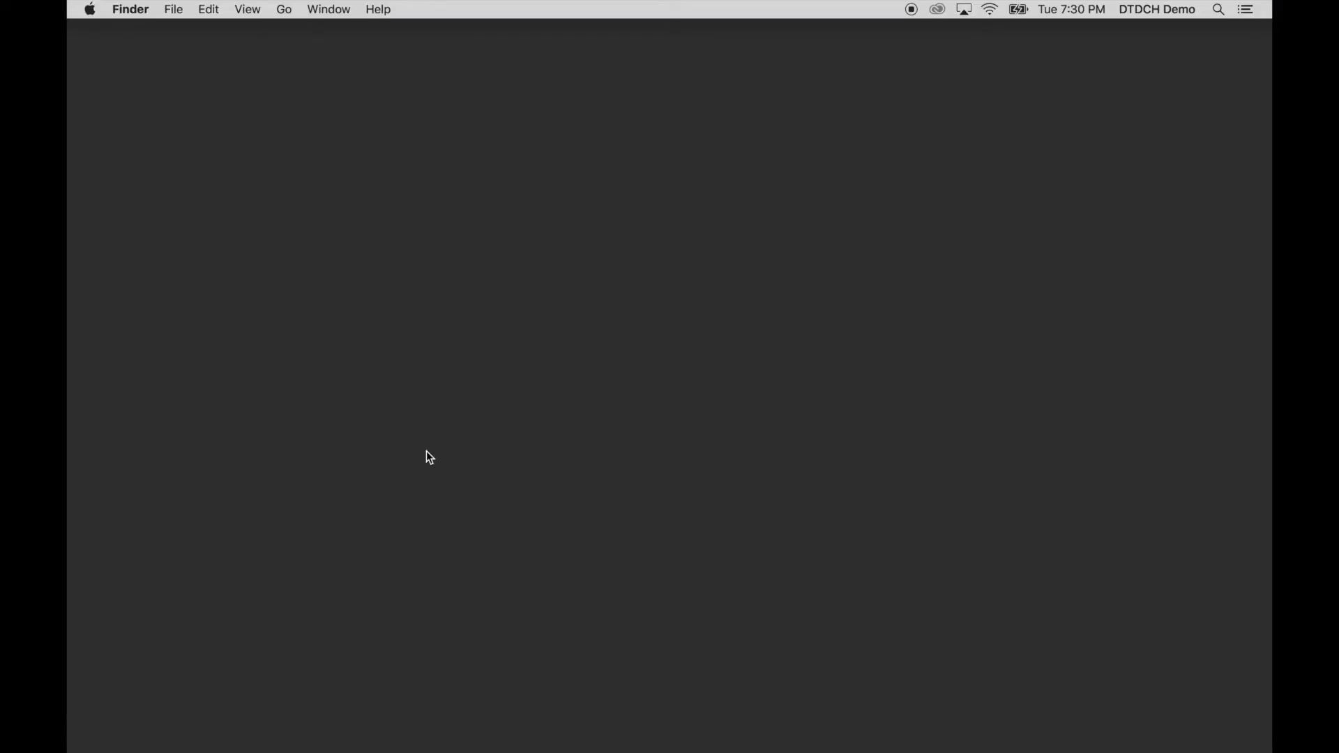
Launch Apptivate from the Applications folder, approve opening the downloaded app, and display its list of items.
{"action": "left_click", "coordinate": [497, 727]}
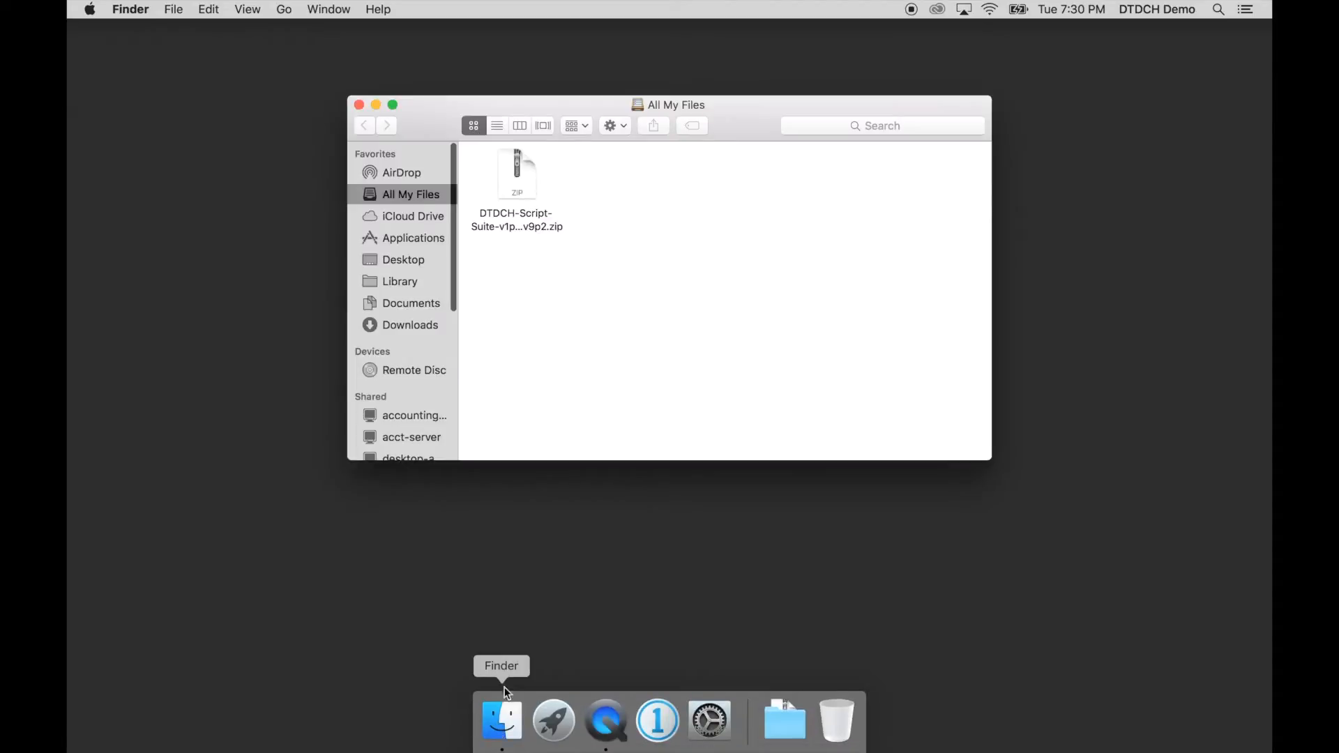
{"action": "left_click", "coordinate": [415, 240]}
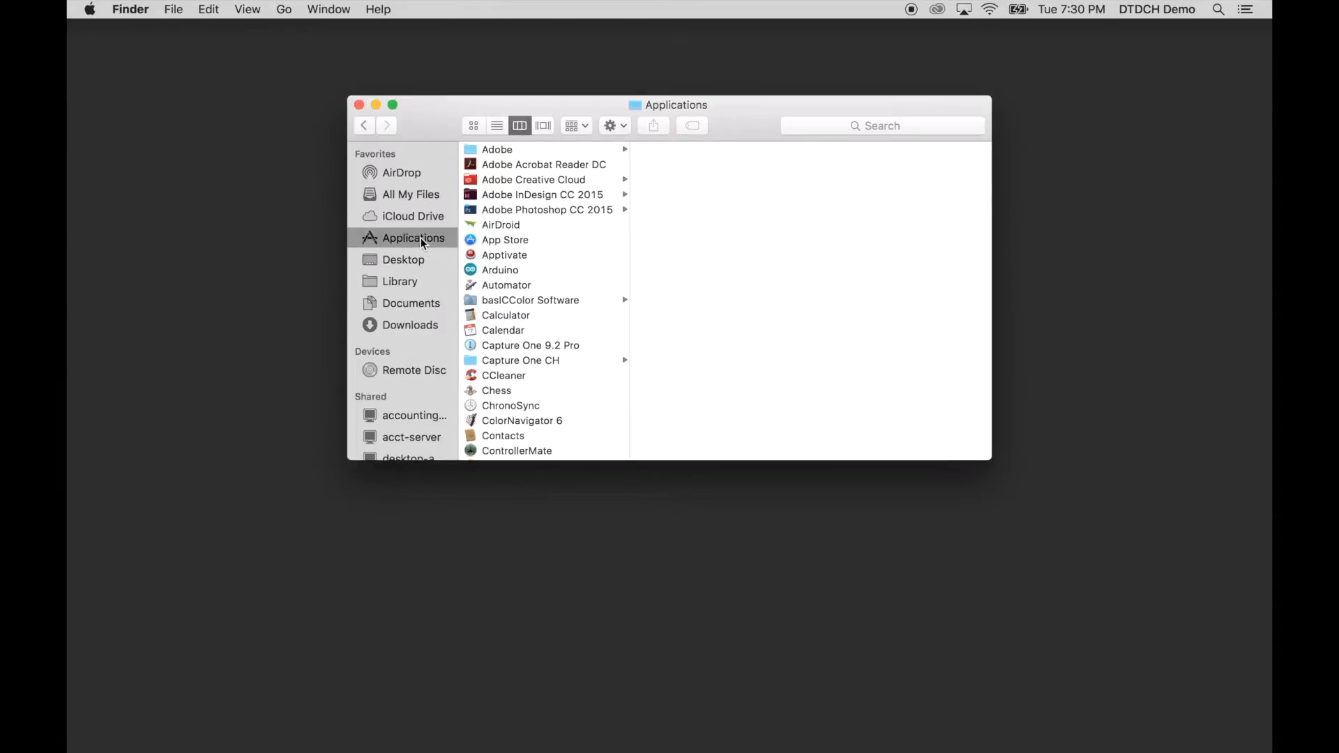
{"action": "left_click", "coordinate": [513, 256]}
{"action": "double_click", "coordinate": [513, 255]}
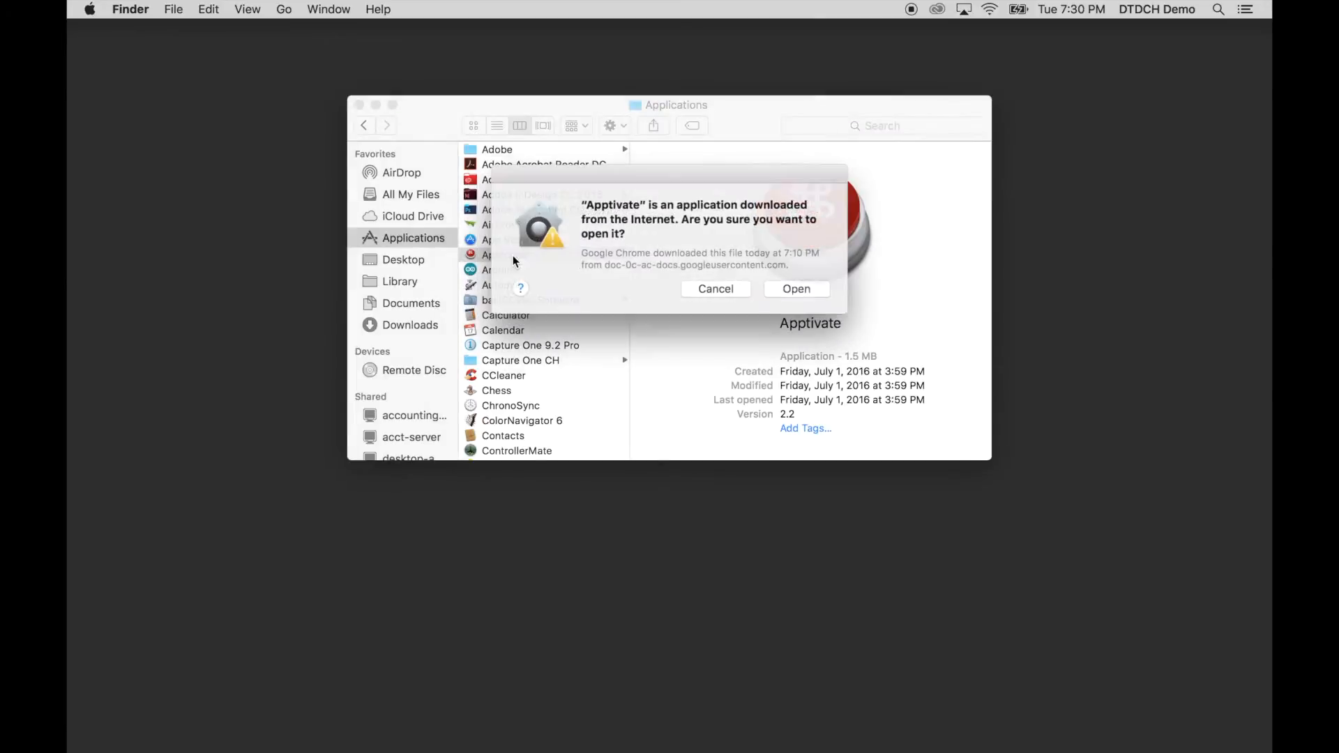
{"action": "left_click", "coordinate": [802, 287]}
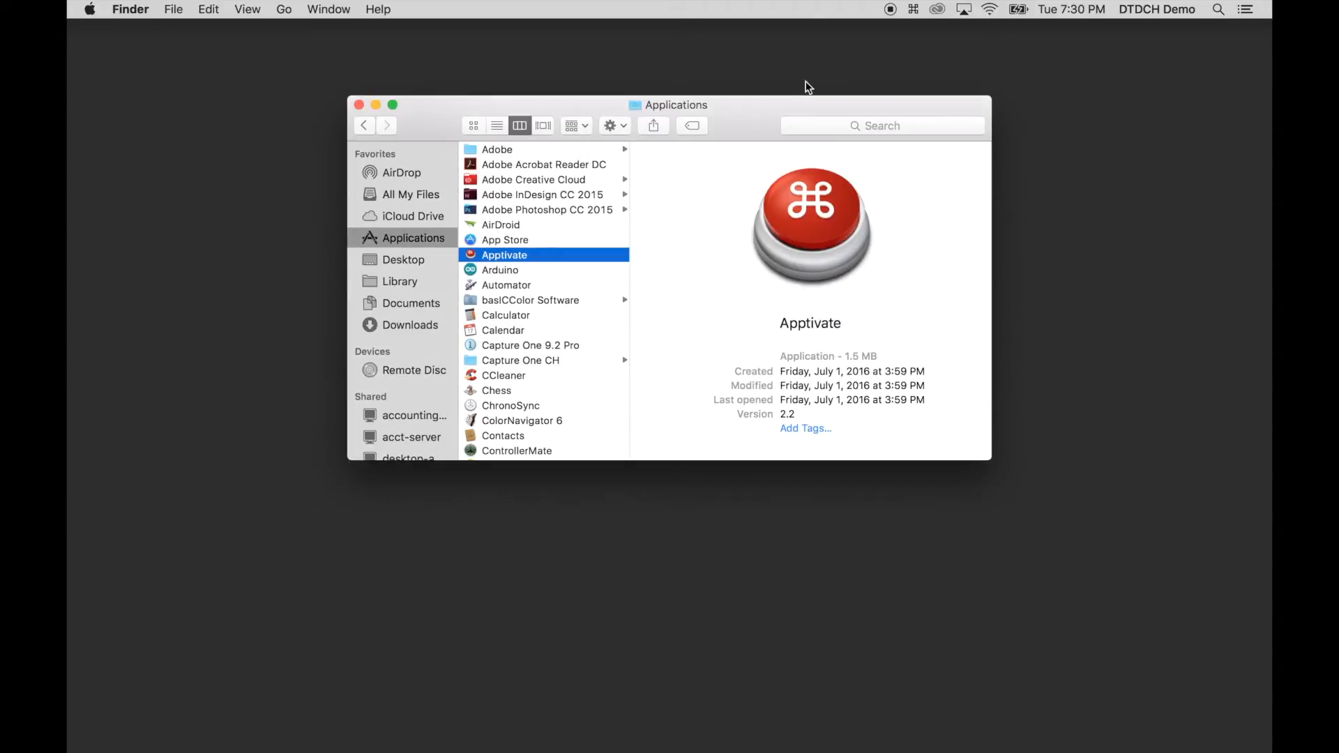
{"action": "left_click", "coordinate": [915, 11]}
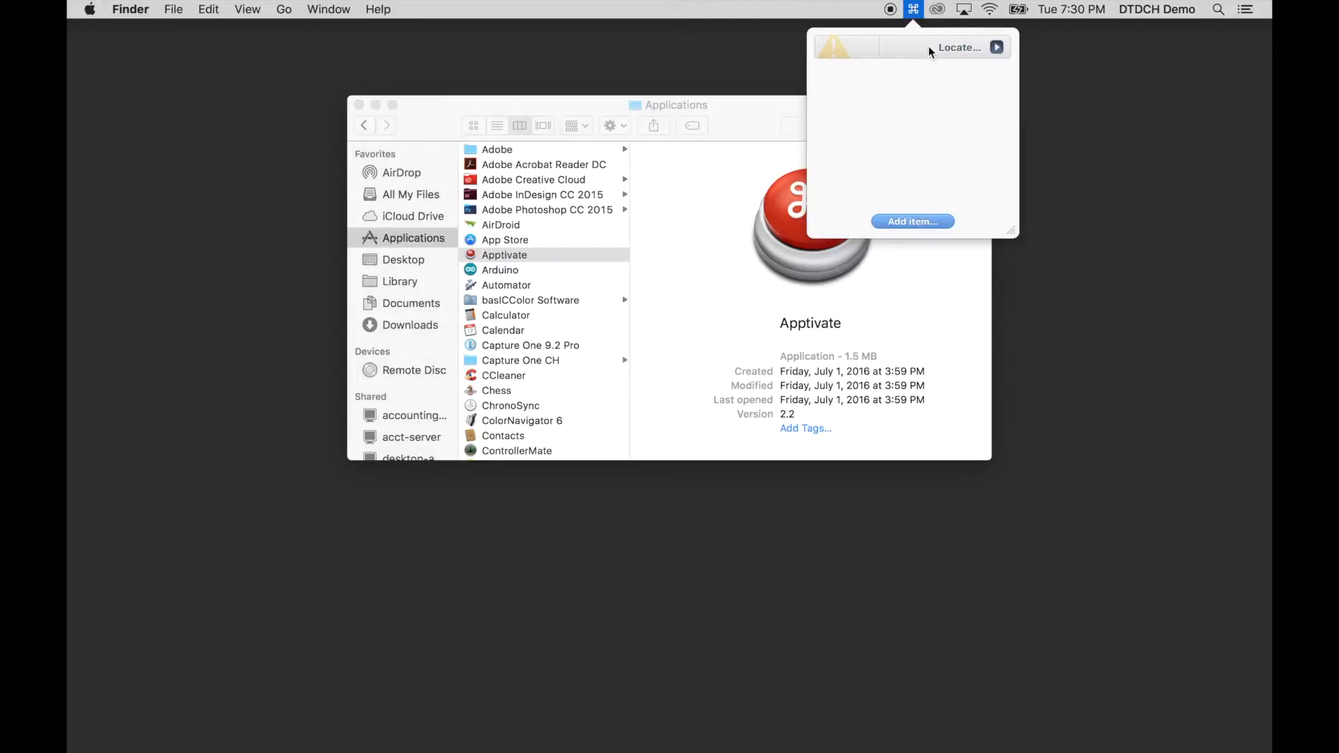
{"action": "mouse_move", "coordinate": [940, 53]}
{"action": "left_click", "coordinate": [913, 51]}
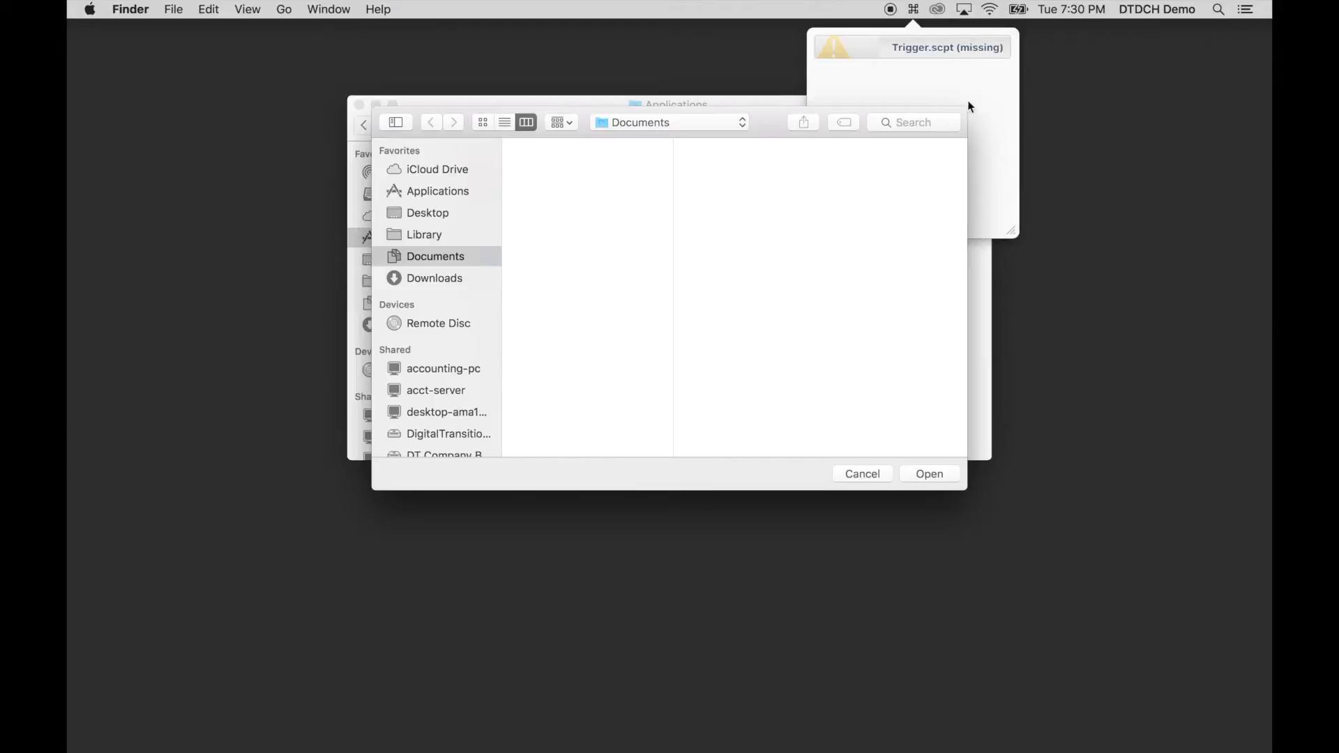
{"action": "left_click", "coordinate": [864, 475]}
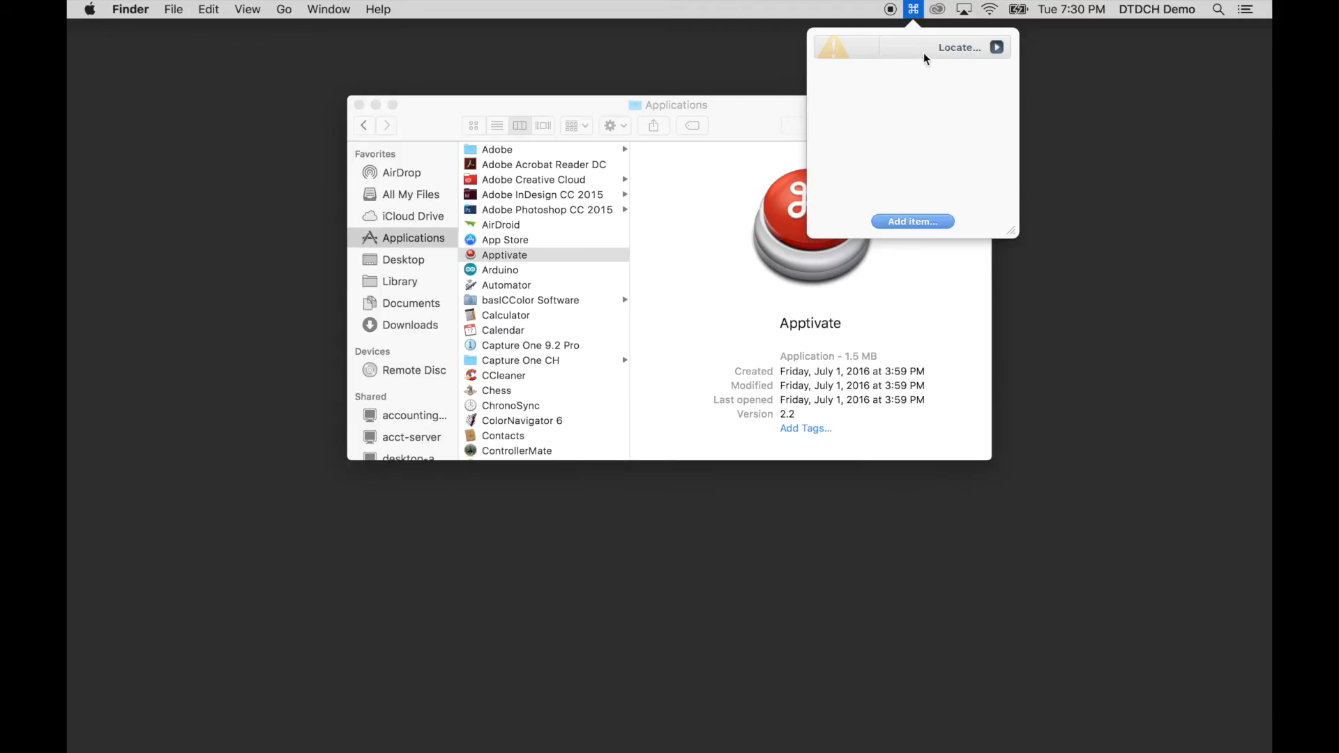
{"action": "left_click", "coordinate": [947, 48]}
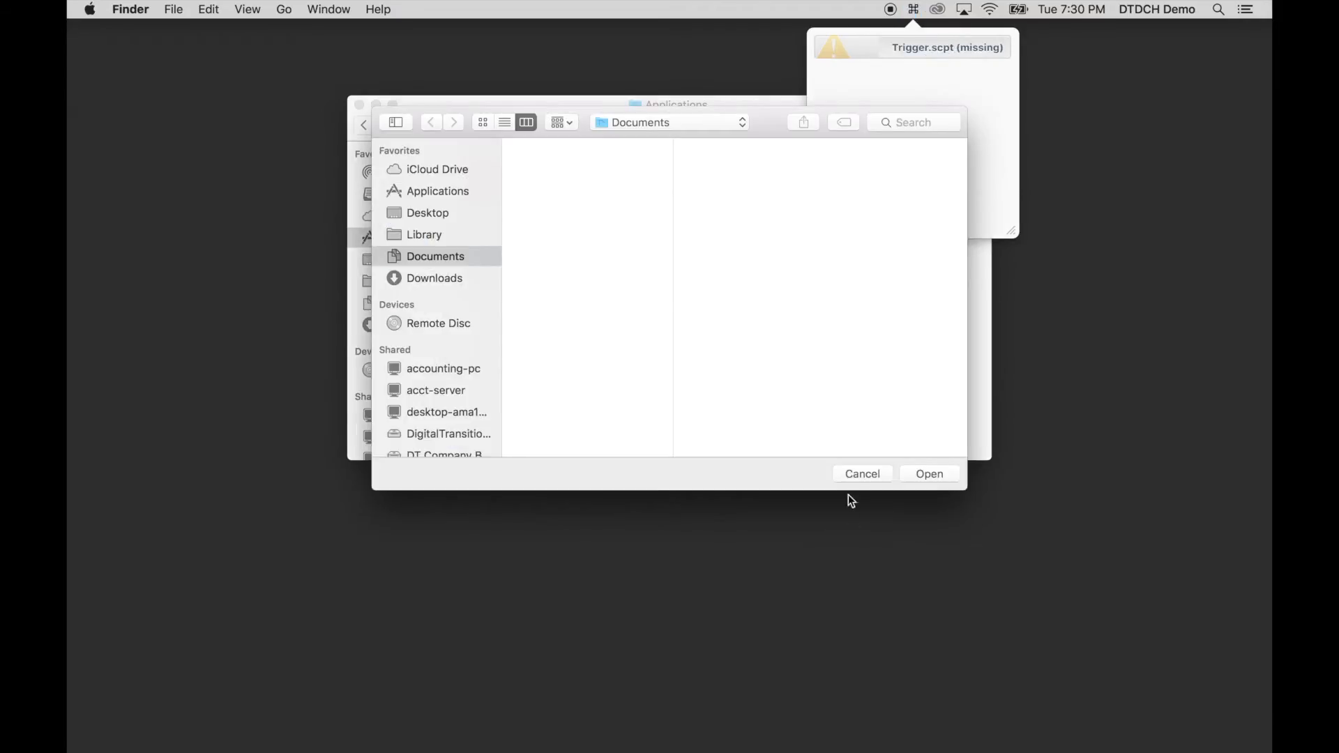
{"action": "left_click", "coordinate": [863, 474]}
Remove the missing Trigger.scpt item from Apptivate and start adding a new item, browsing to the Library folder.
{"action": "right_click", "coordinate": [904, 46]}
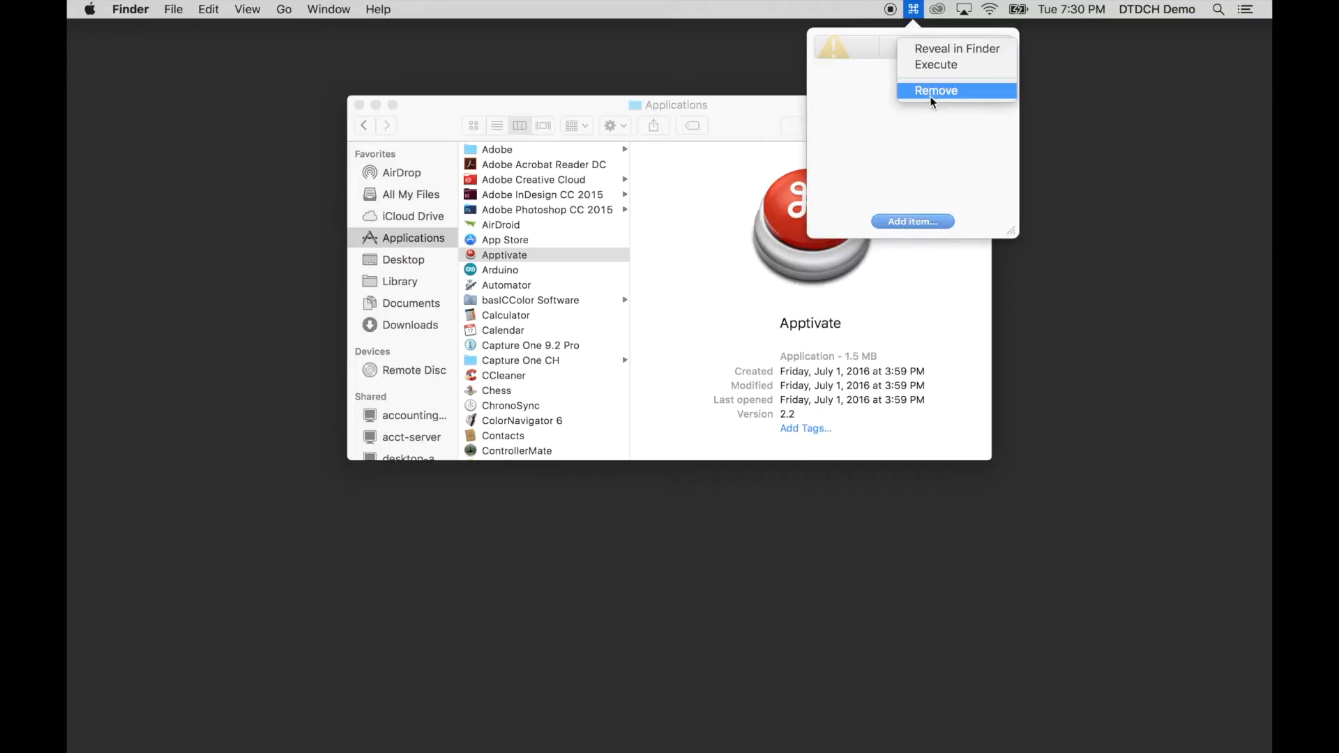
{"action": "left_click", "coordinate": [931, 92]}
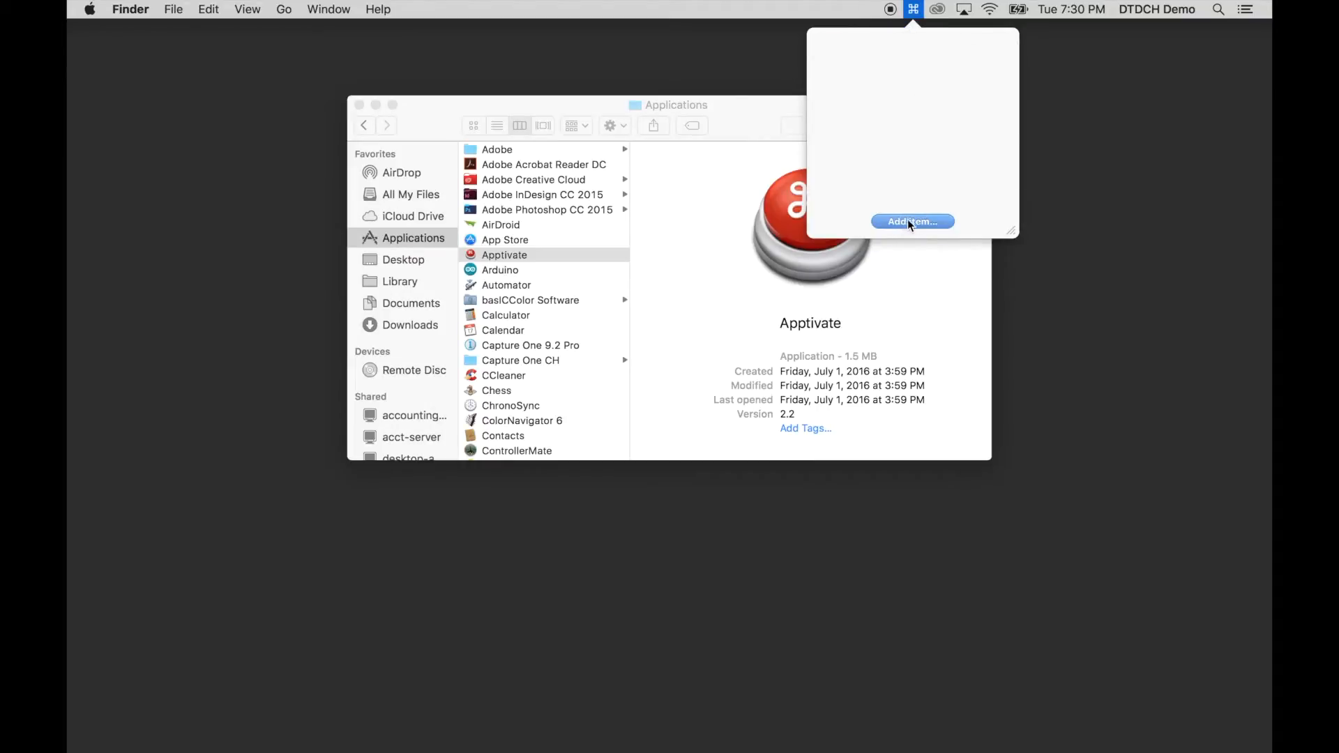
{"action": "left_click", "coordinate": [913, 221]}
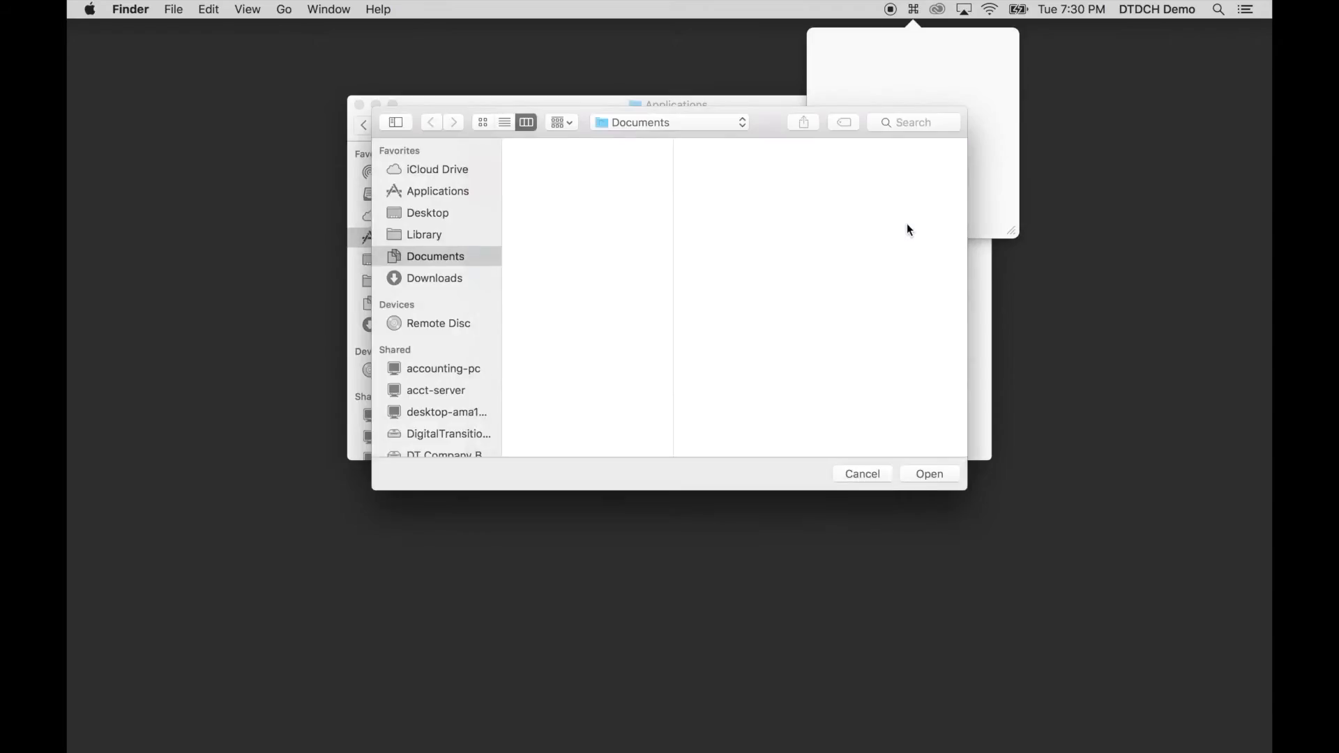
{"action": "left_click", "coordinate": [416, 238]}
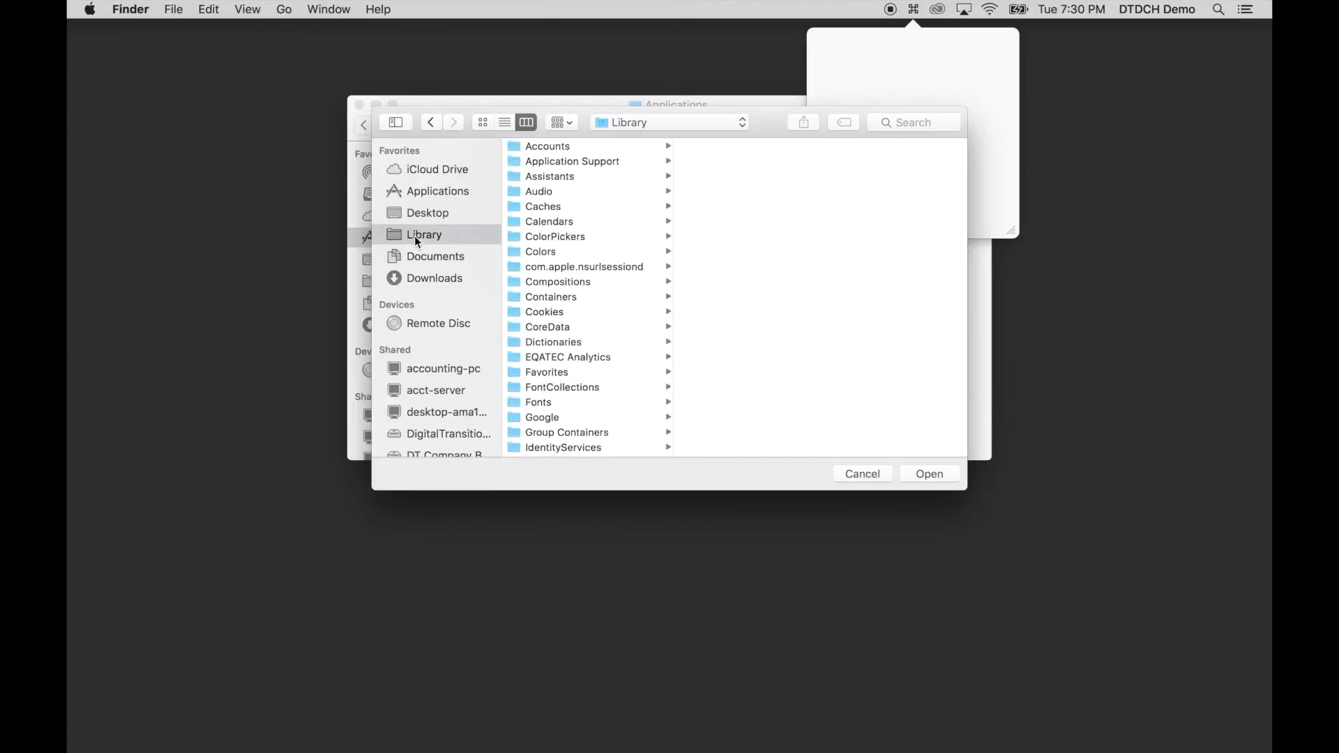
Show the hidden user Library folder in the Finder window behind the file chooser.
{"action": "left_click", "coordinate": [281, 8]}
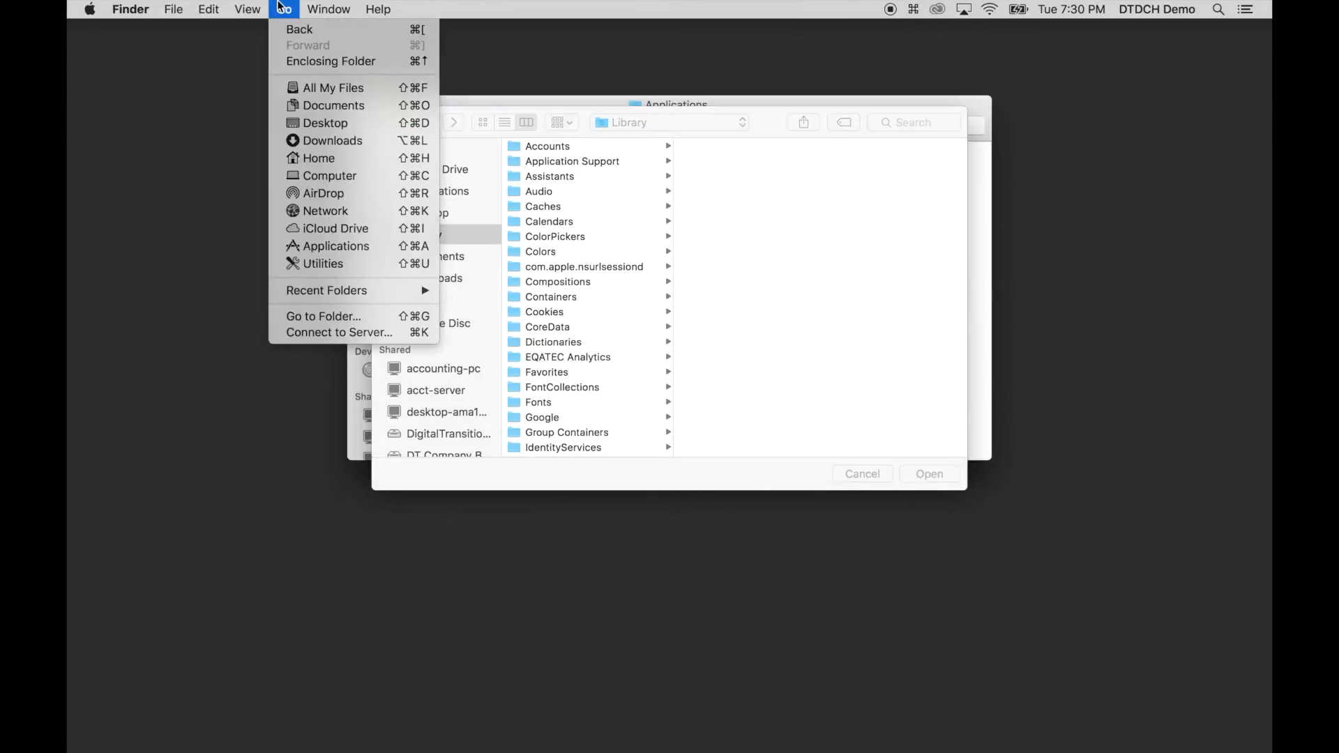
{"action": "key", "text": "alt"}
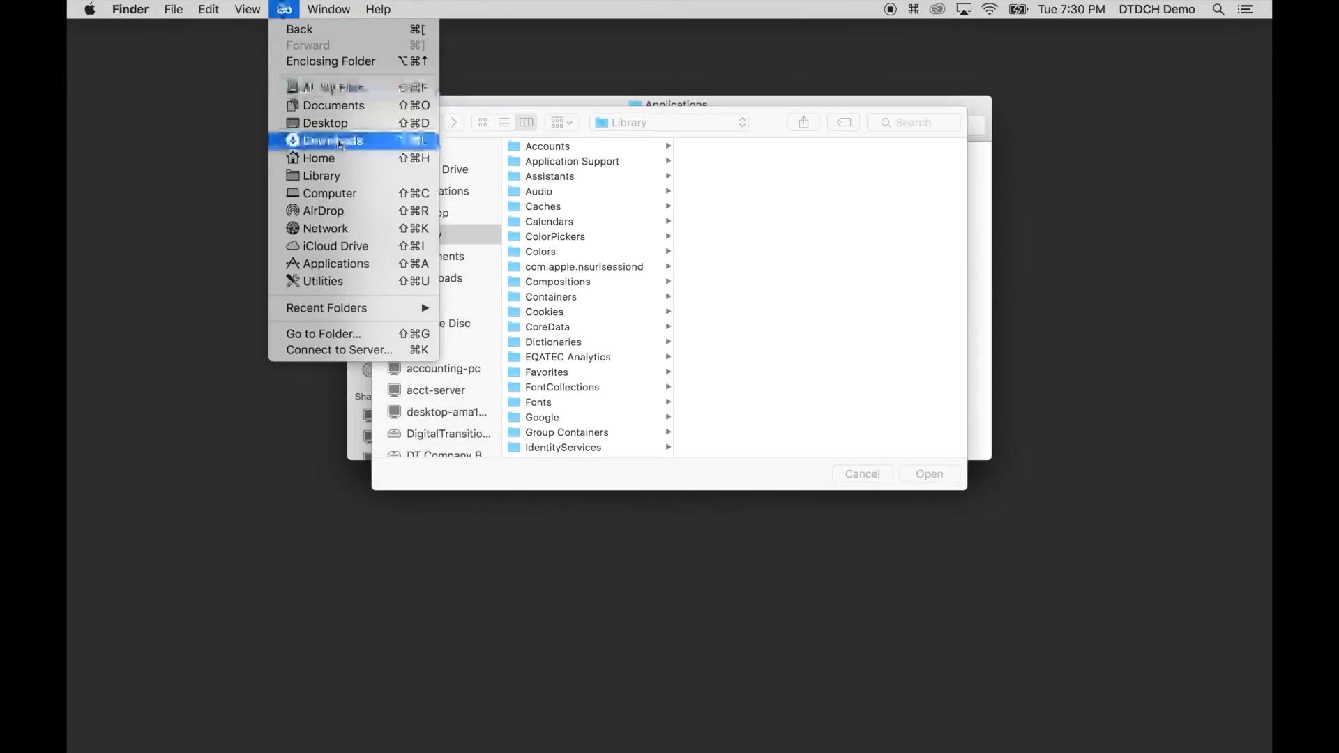
{"action": "left_click", "coordinate": [337, 178]}
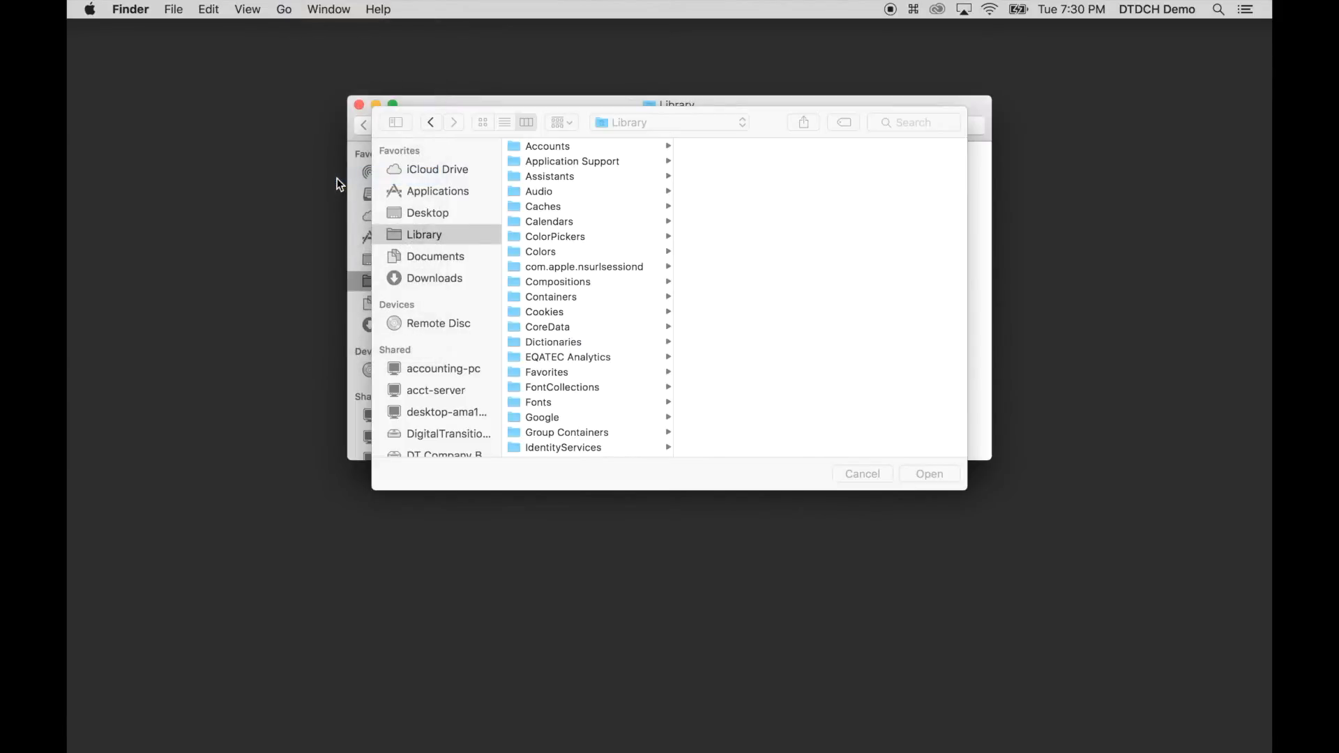
Add Trigger.scpt to Apptivate from the DTDCH Shutter Integration folder inside Scripts > Capture One Scripts.
{"action": "scroll", "coordinate": [572, 249], "scroll_direction": "down", "scroll_amount": 10}
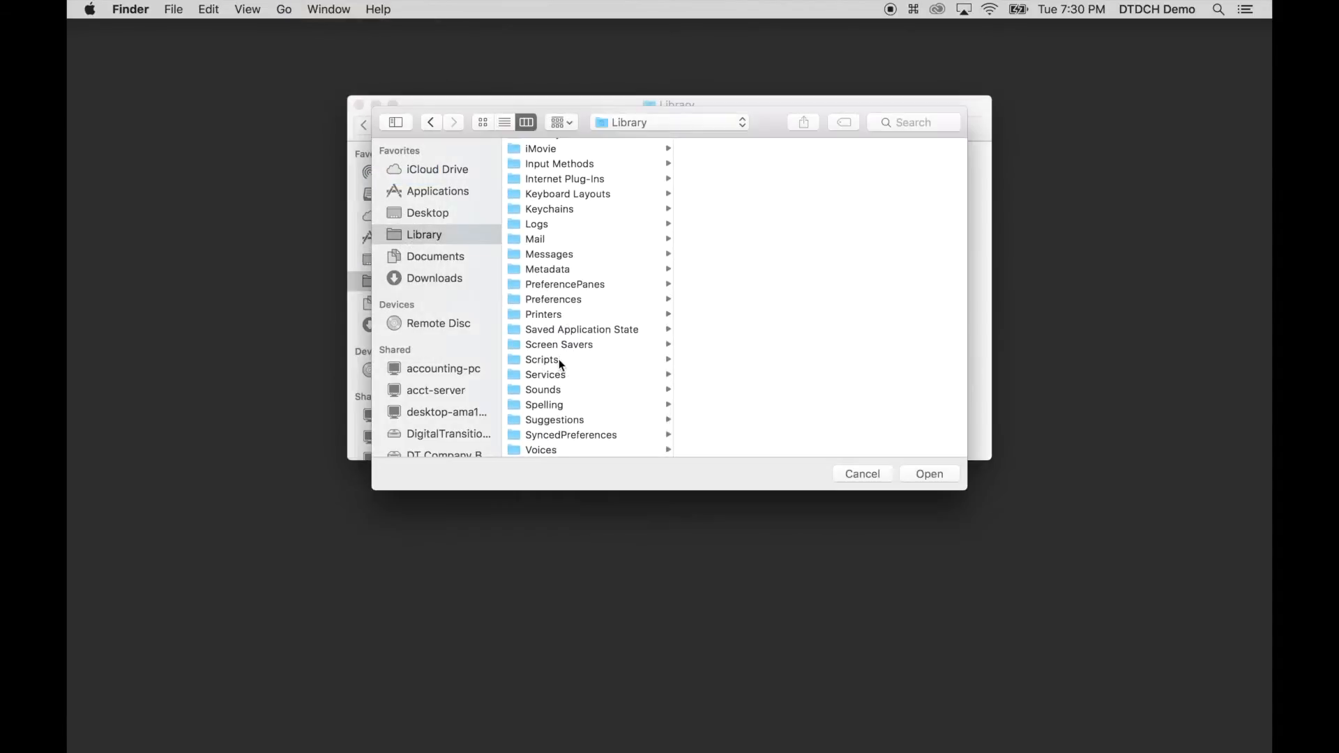
{"action": "left_click", "coordinate": [561, 361]}
{"action": "left_click", "coordinate": [751, 146]}
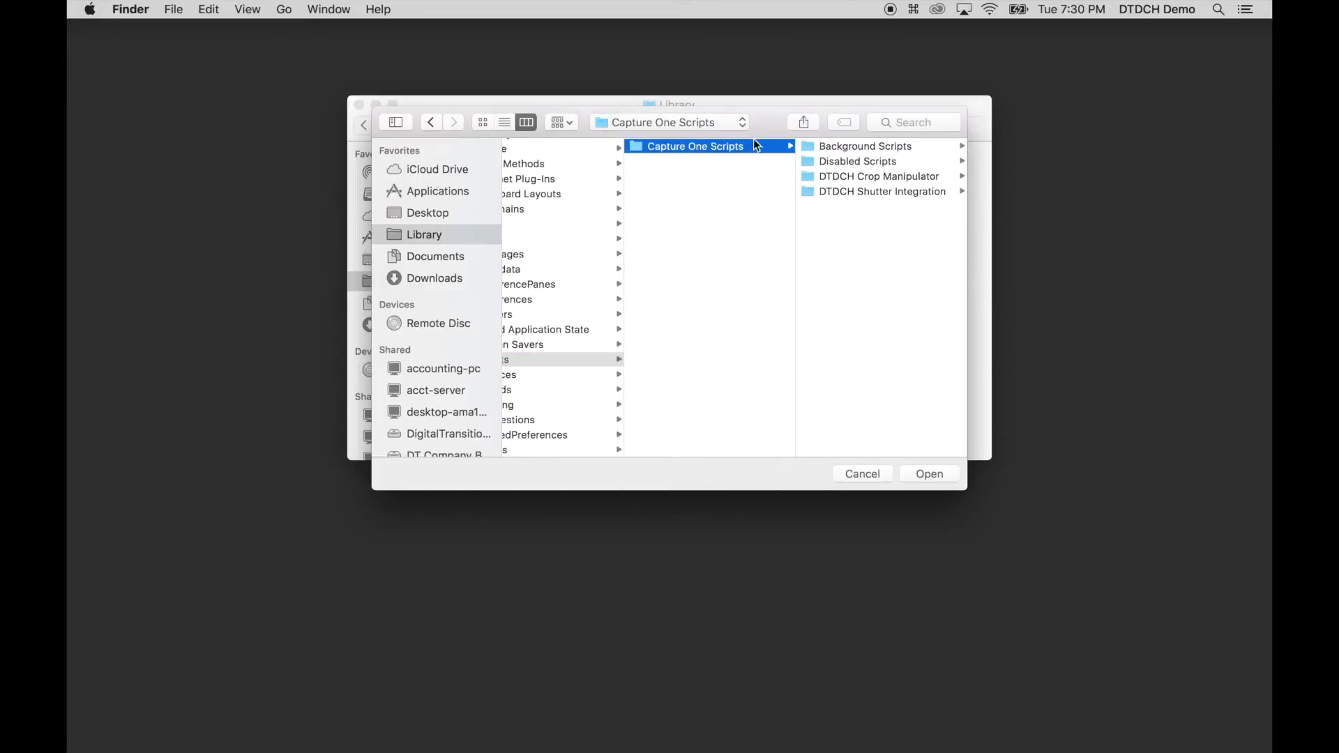
{"action": "left_click_drag", "start_coordinate": [763, 123], "coordinate": [511, 204]}
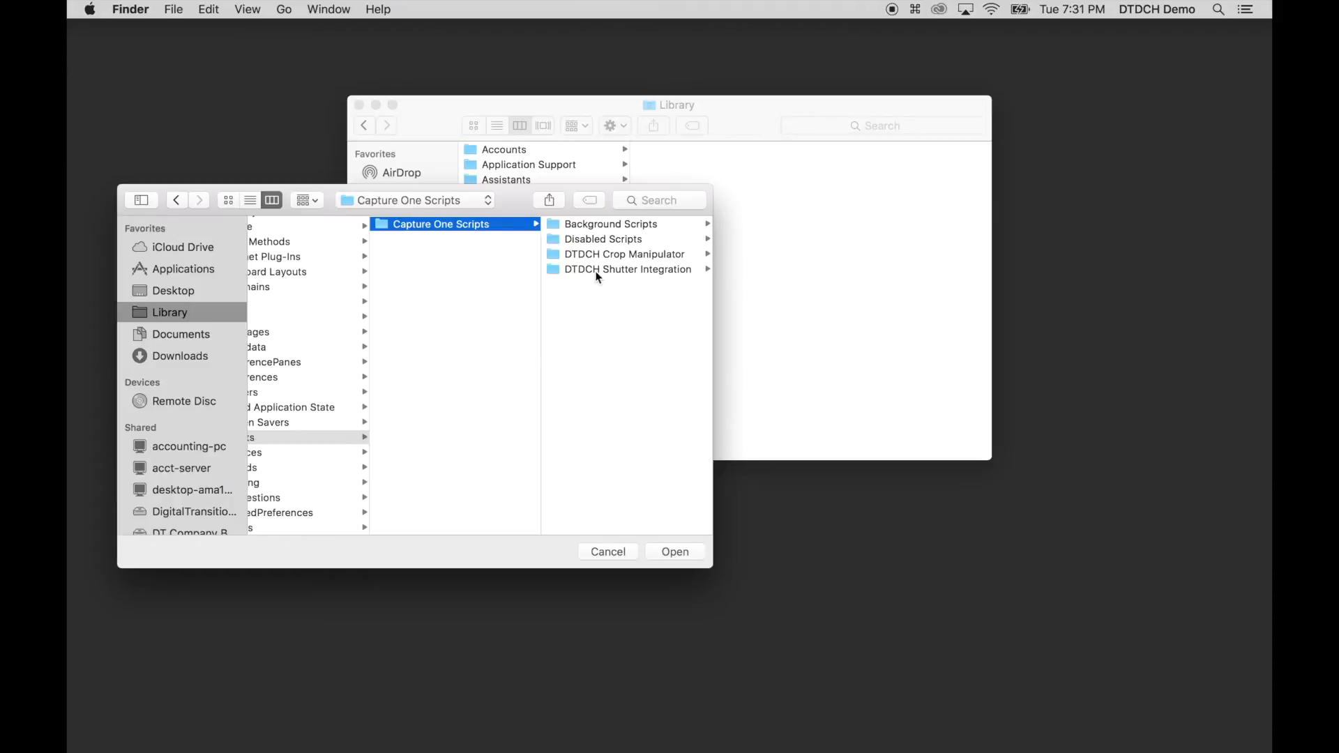
{"action": "left_click", "coordinate": [607, 272]}
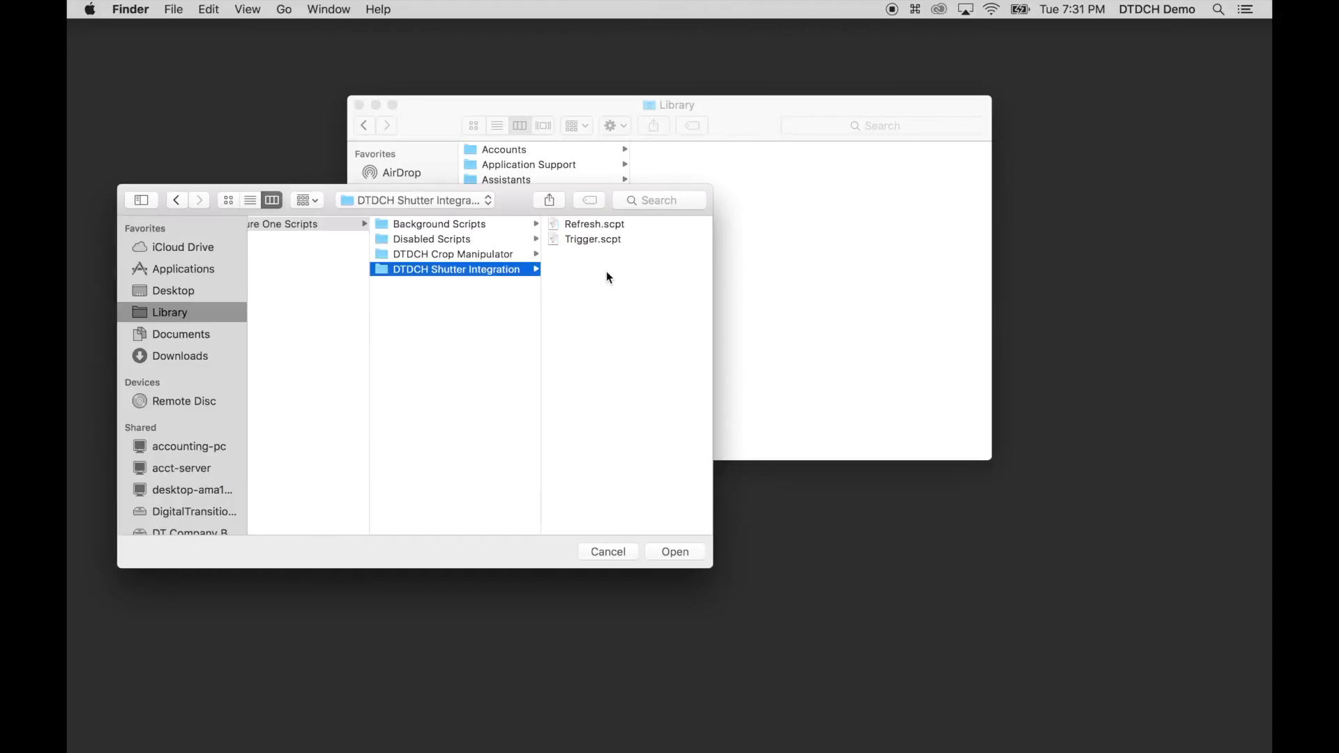
{"action": "left_click", "coordinate": [578, 242]}
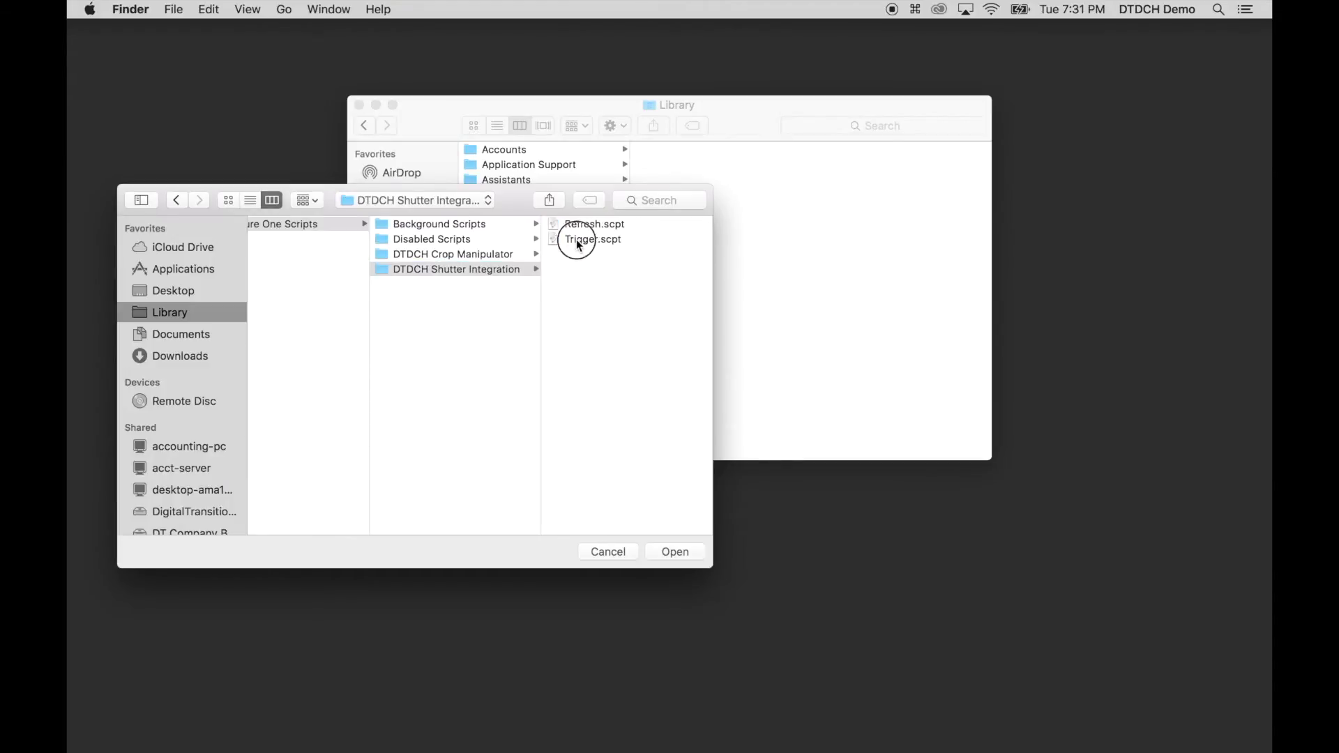
{"action": "left_click", "coordinate": [676, 551]}
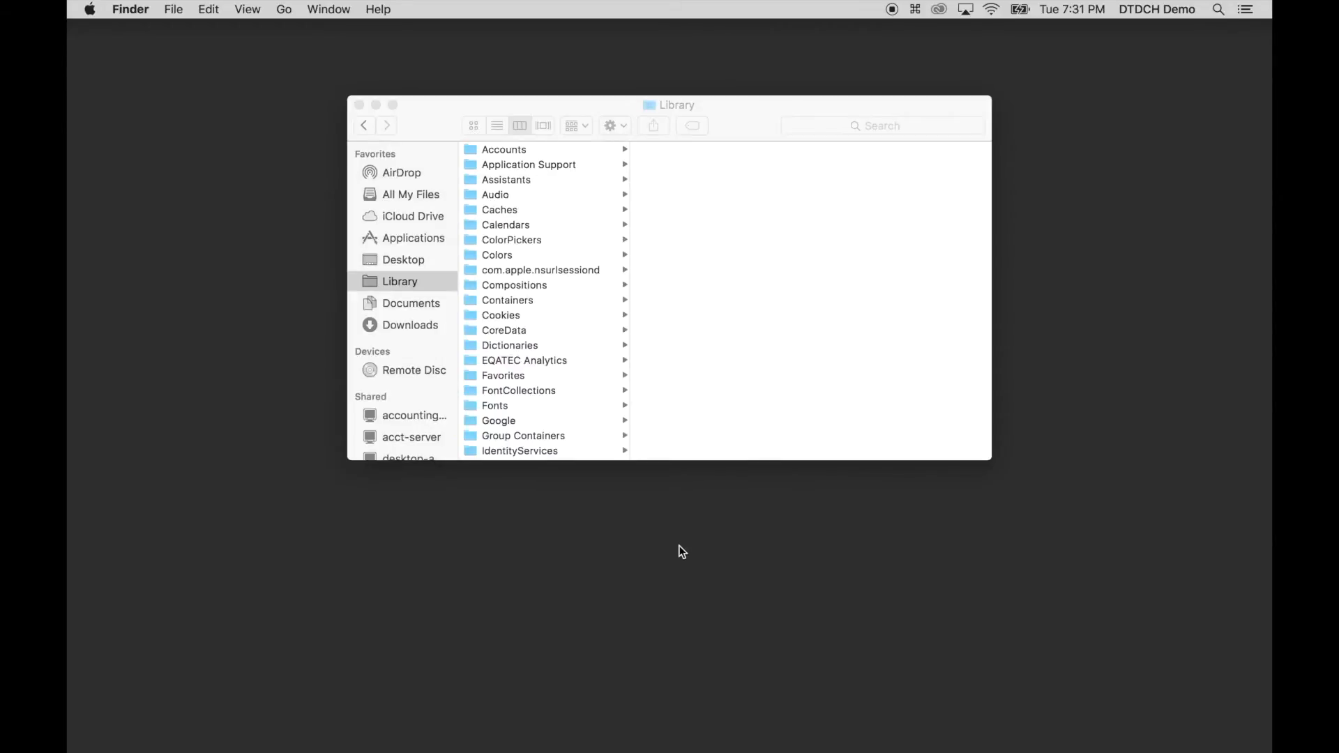
Assign the hotkey ⌘K to the Trigger item in Apptivate, finish the sequence and dismiss the item list.
{"action": "left_click", "coordinate": [915, 10]}
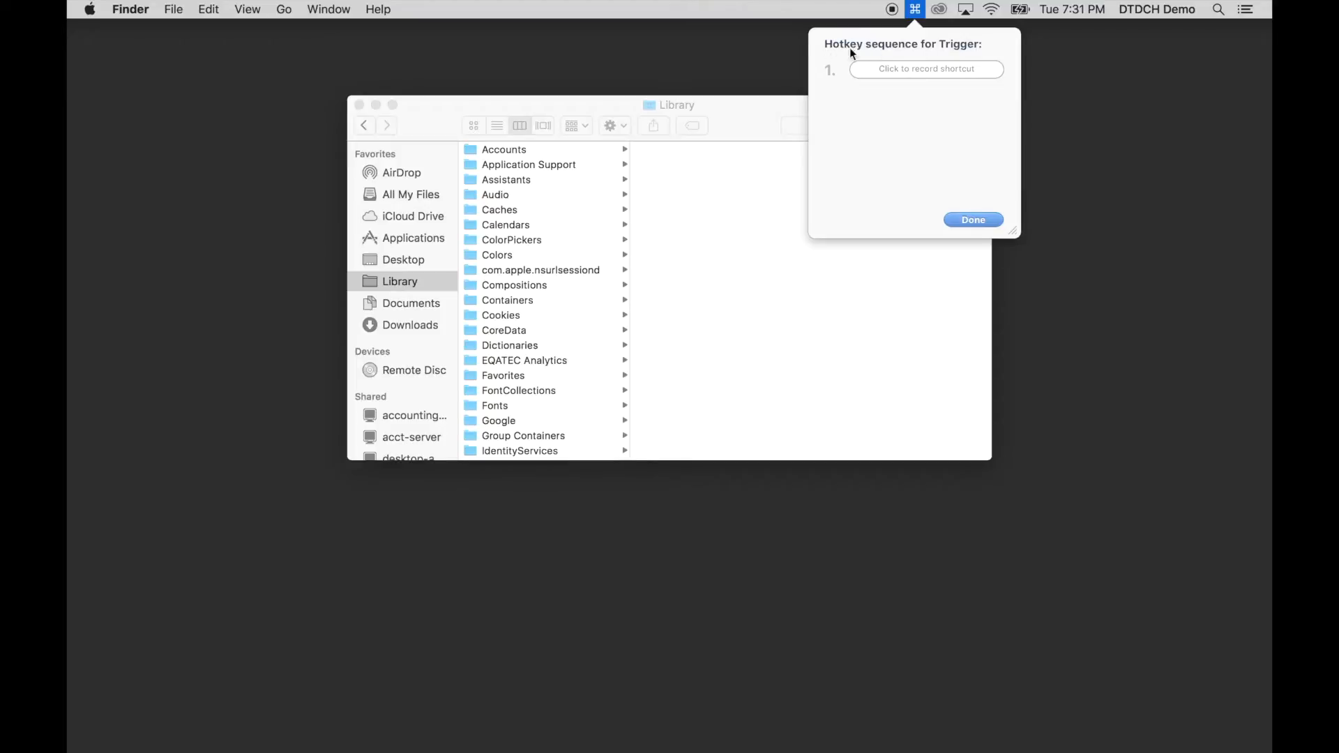
{"action": "left_click", "coordinate": [900, 72]}
{"action": "key", "text": "super"}
{"action": "key", "text": "super+k"}
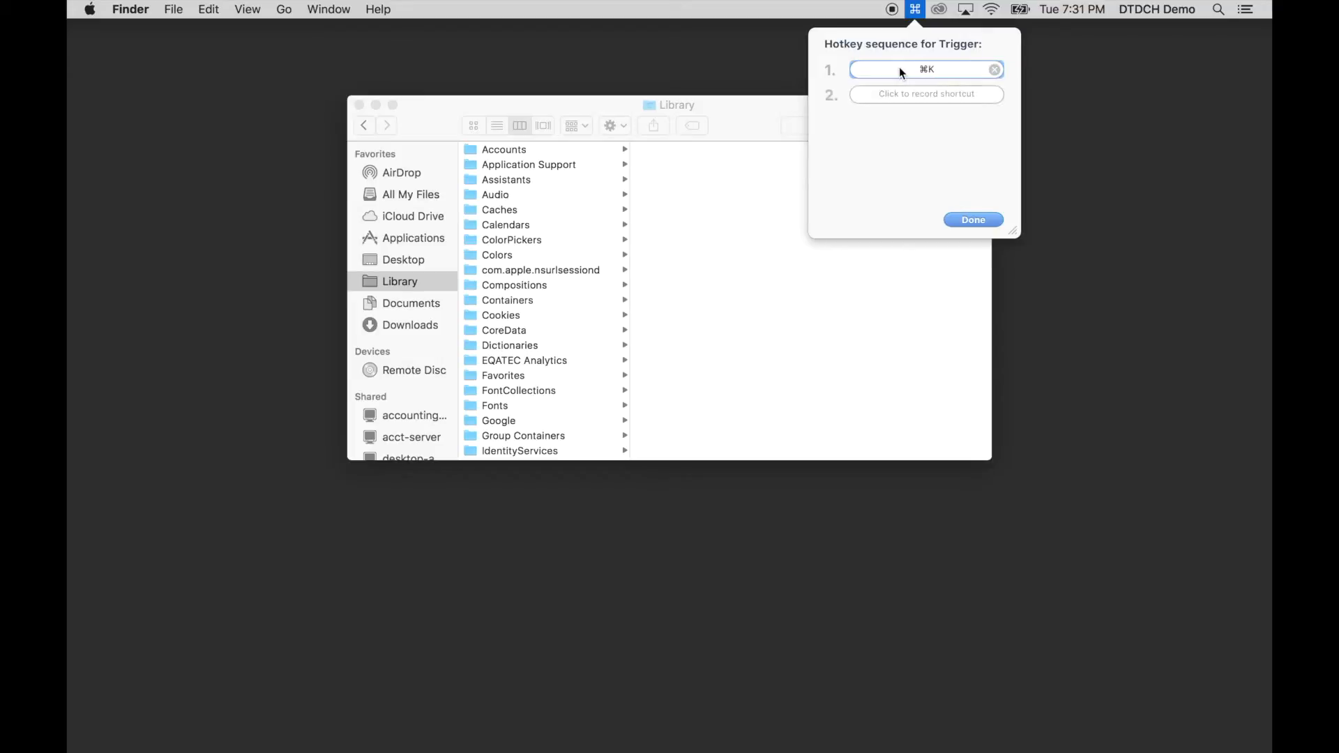
{"action": "left_click", "coordinate": [973, 219]}
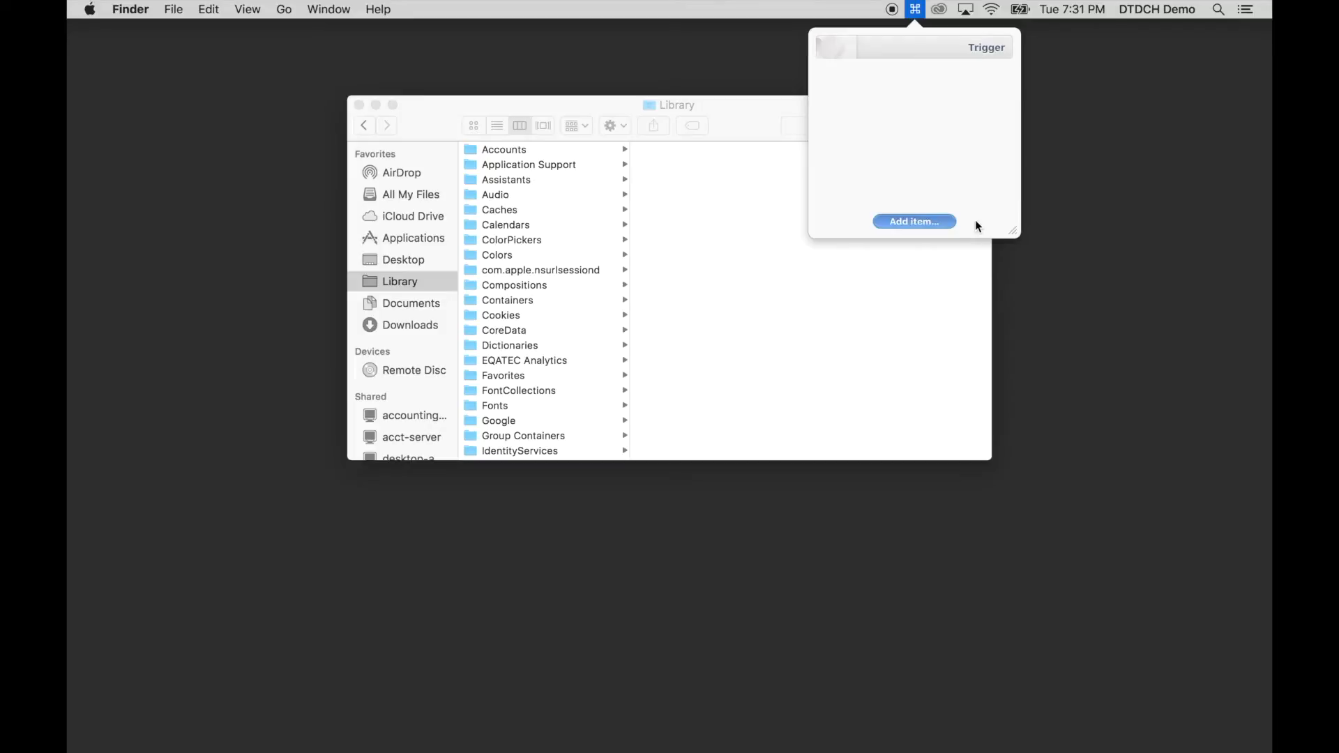
{"action": "left_click", "coordinate": [1155, 128]}
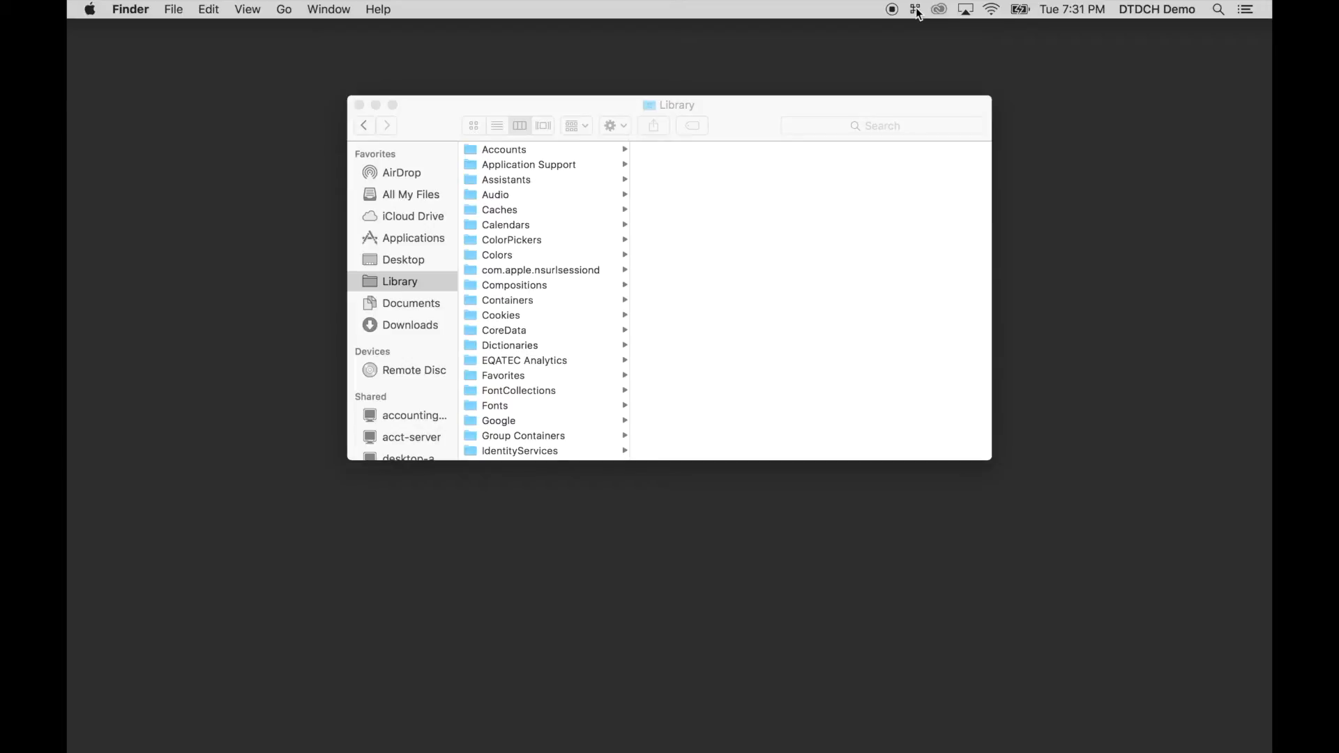
Set Apptivate to launch at login in its Behavior preferences and close the preferences window.
{"action": "right_click", "coordinate": [917, 11]}
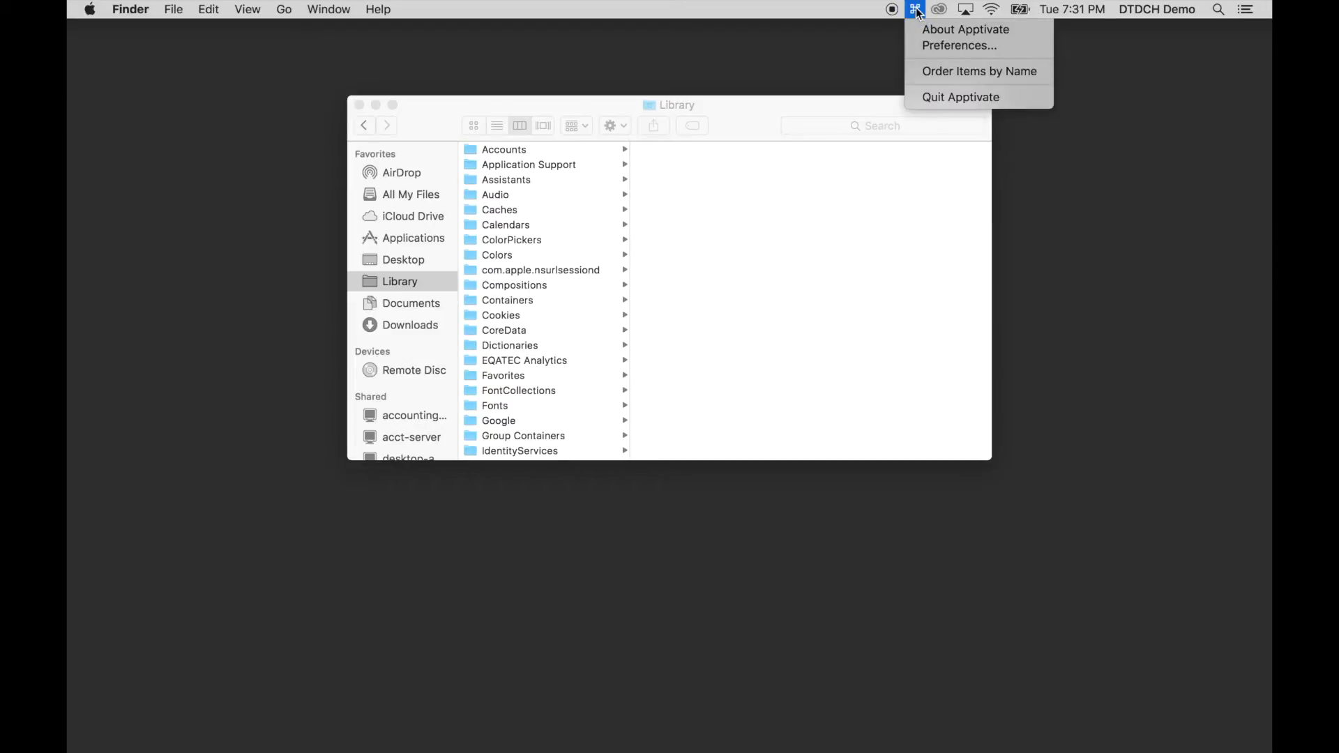
{"action": "left_click", "coordinate": [947, 45]}
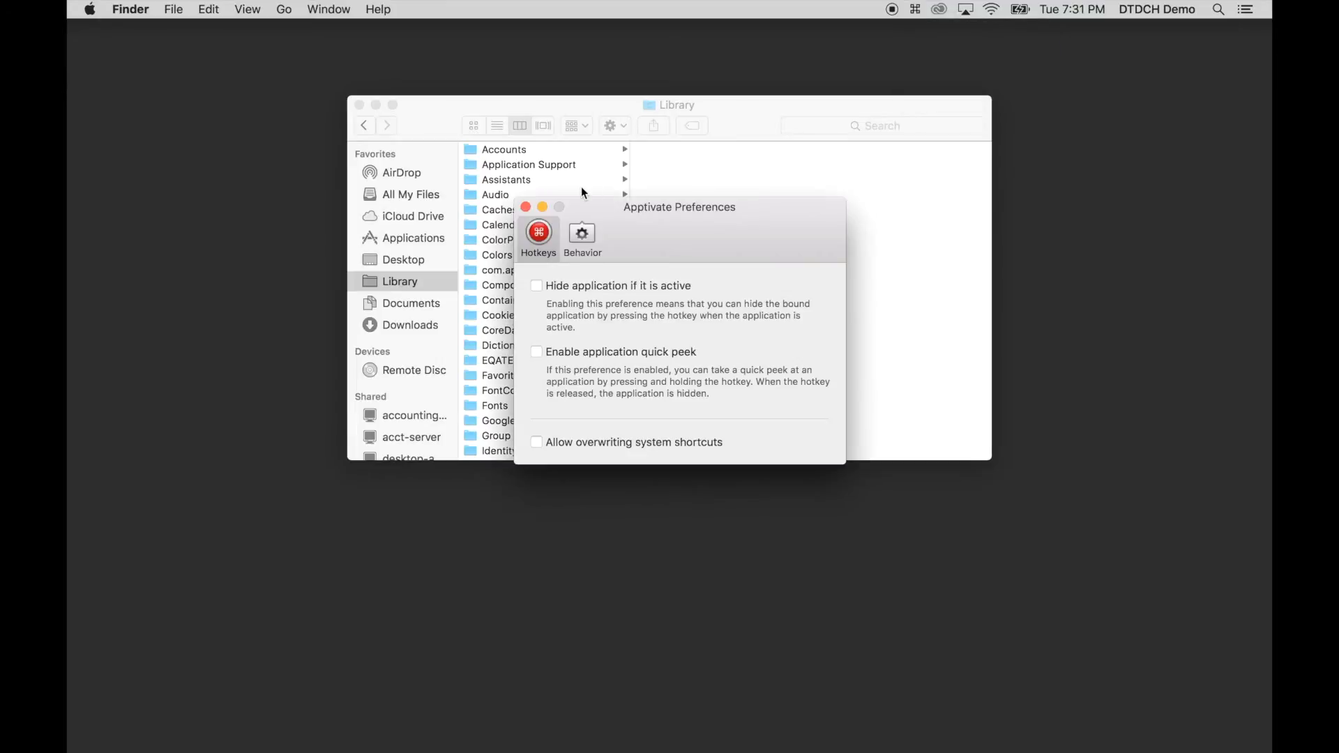
{"action": "left_click", "coordinate": [585, 237]}
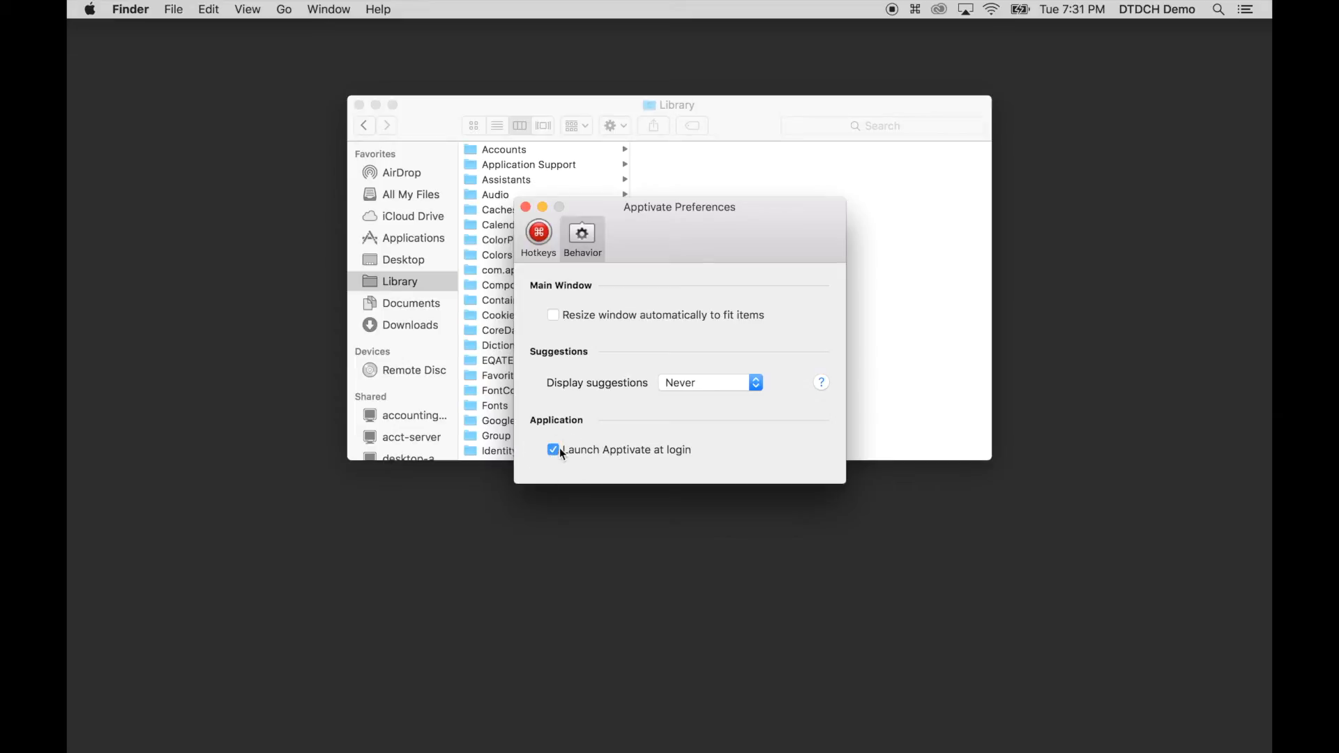
{"action": "left_click", "coordinate": [553, 450]}
{"action": "left_click", "coordinate": [553, 450]}
{"action": "left_click", "coordinate": [555, 452]}
{"action": "left_click", "coordinate": [554, 450]}
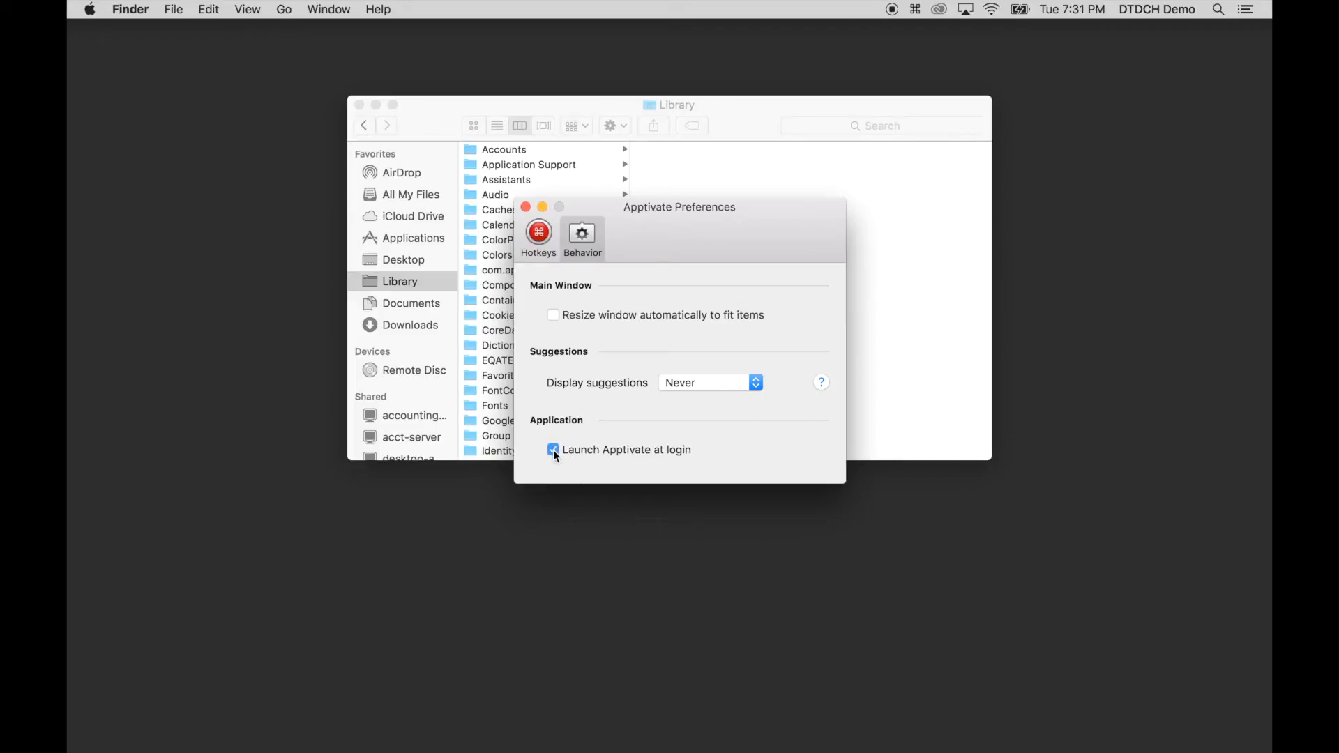
{"action": "left_click", "coordinate": [526, 208]}
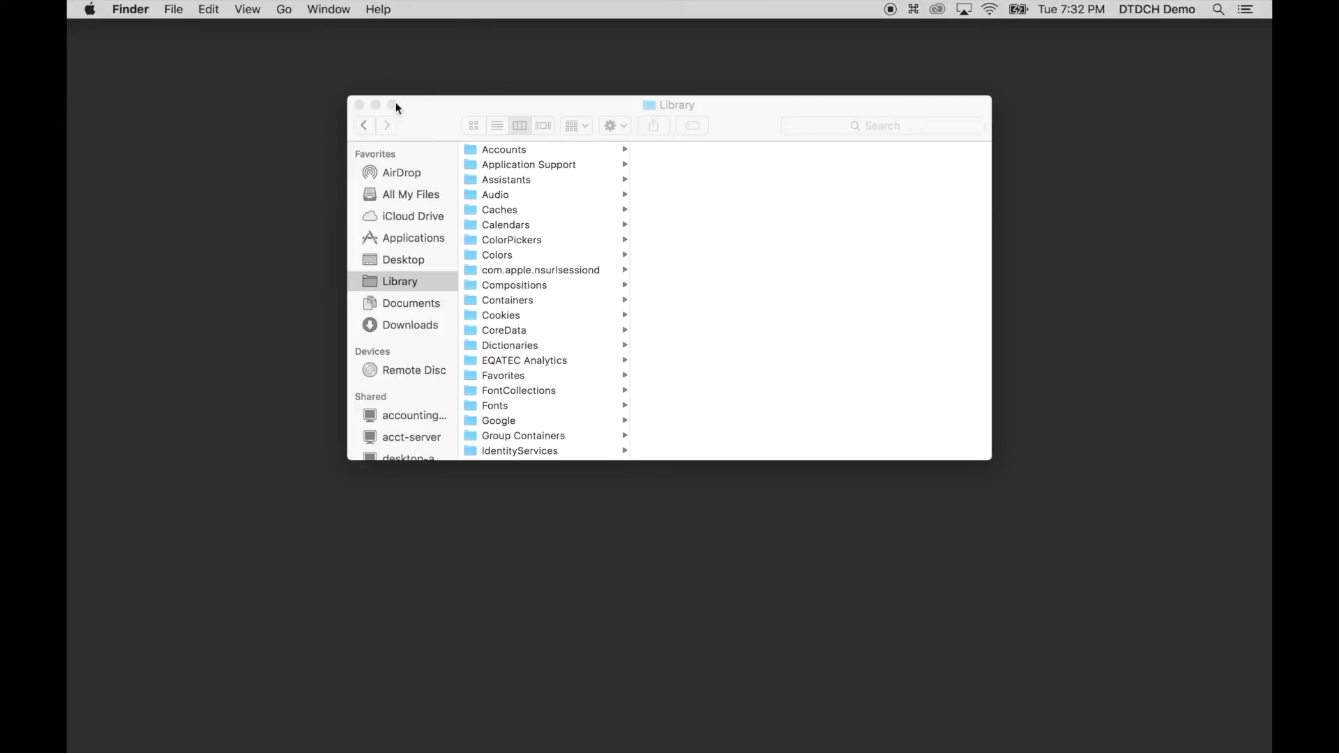
Close the Finder window, launch Capture One 9.2 CH and open the recent session "Capture One Session".
{"action": "left_click", "coordinate": [358, 105]}
{"action": "mouse_move", "coordinate": [621, 747]}
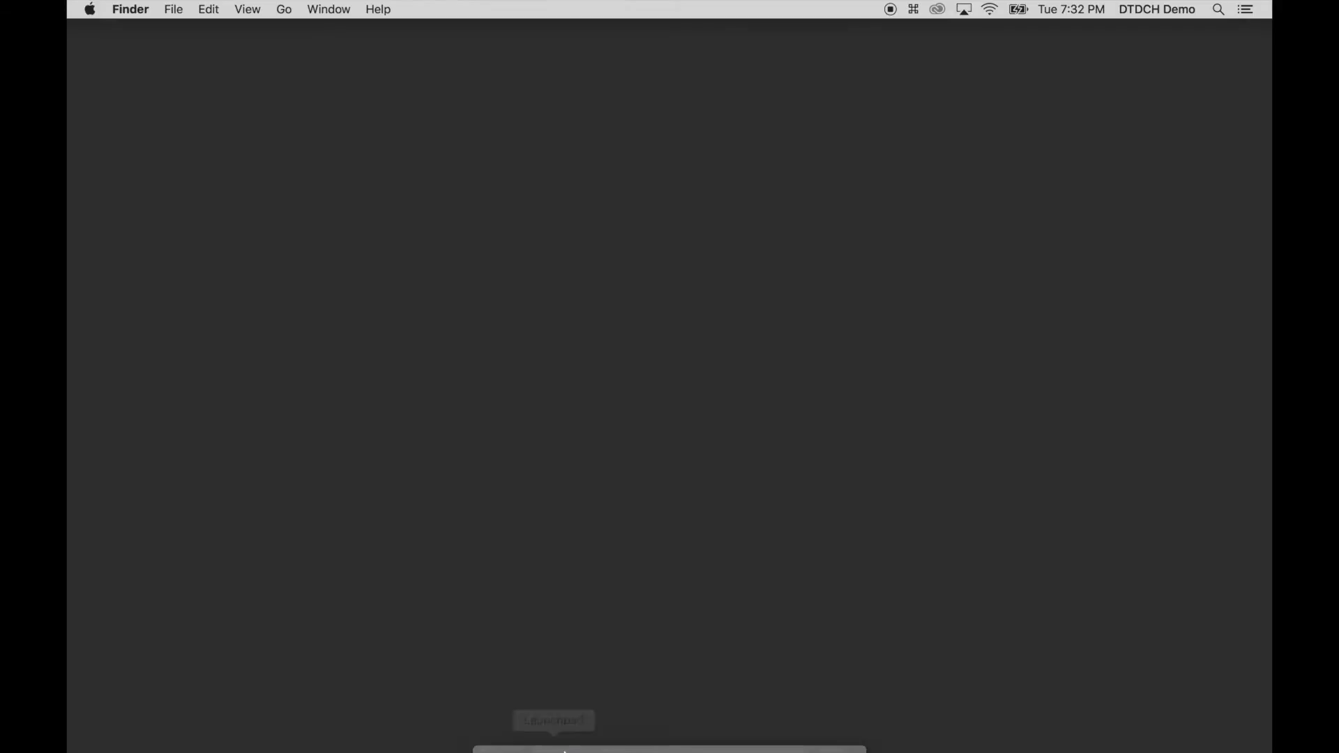
{"action": "left_click", "coordinate": [654, 724]}
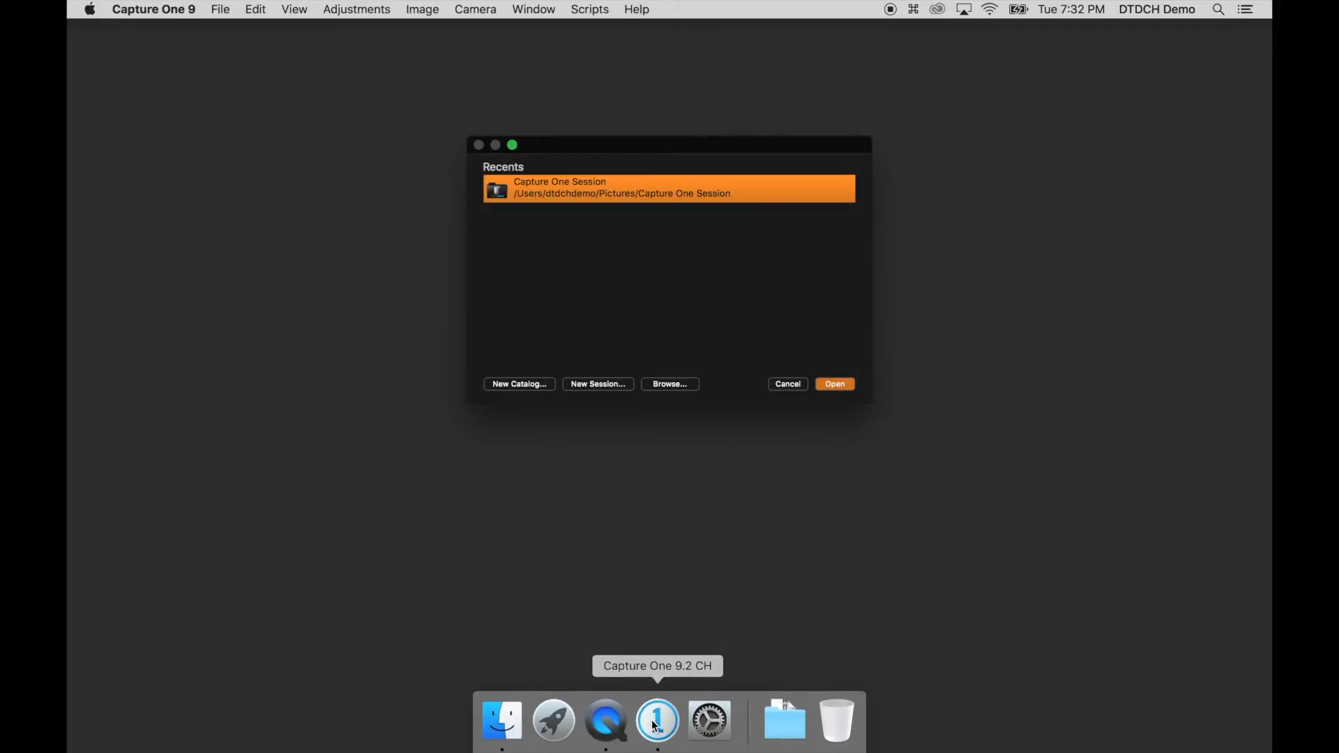
{"action": "left_click", "coordinate": [835, 385]}
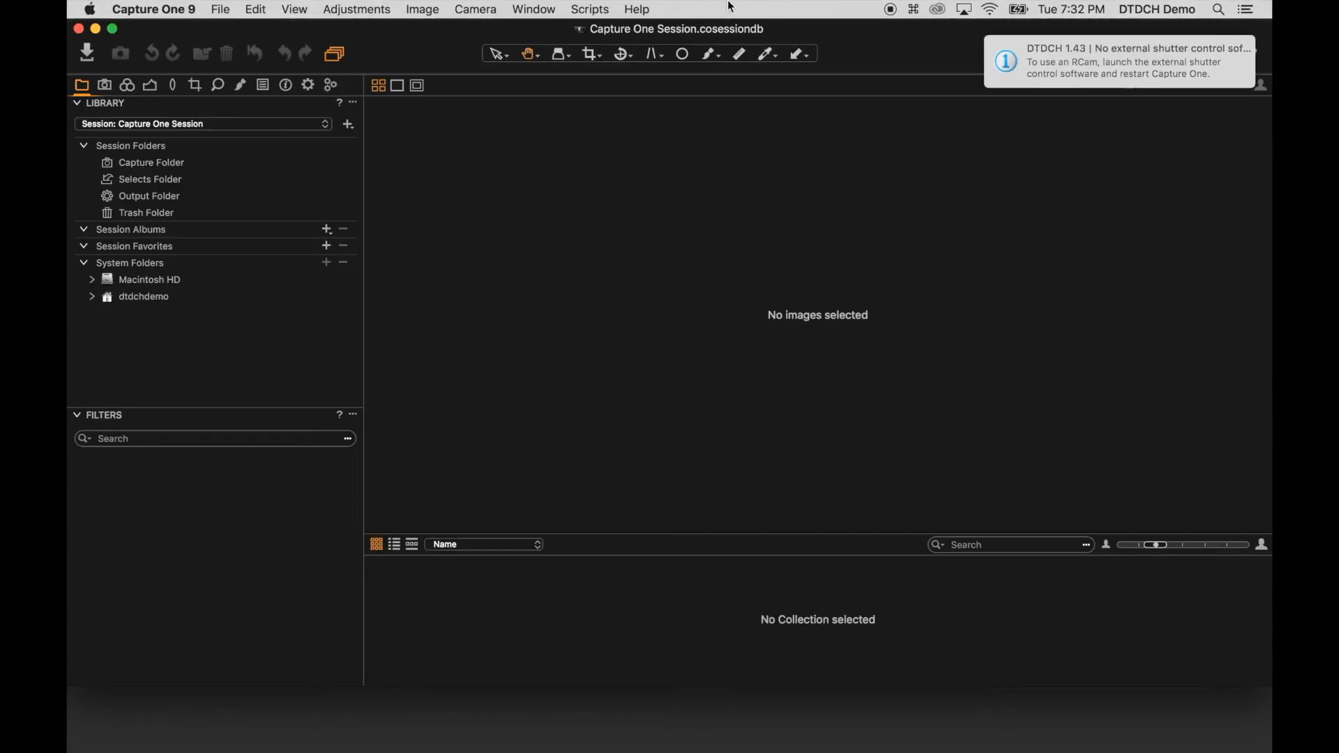
Check the Scripts menu entries for DTDCH Crop Manipulator and DTDCH Shutter Integration.
{"action": "left_click", "coordinate": [595, 10]}
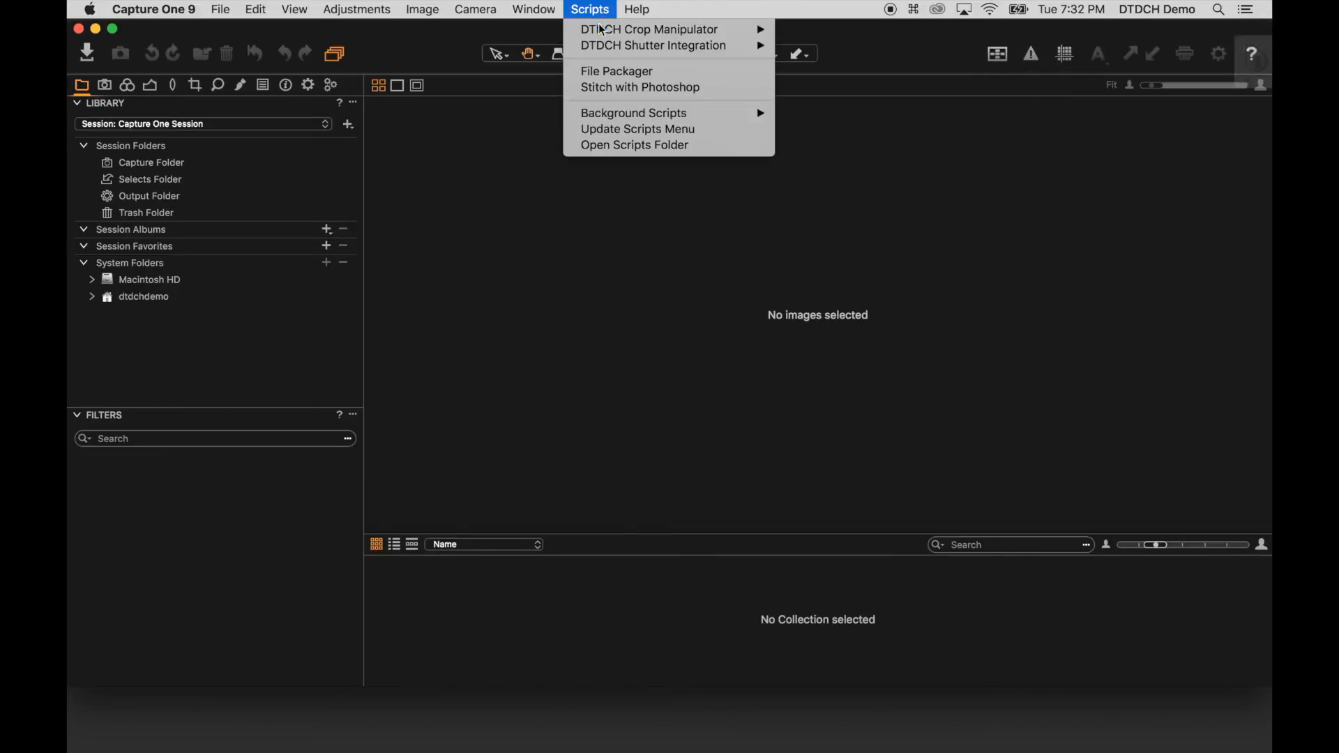
{"action": "mouse_move", "coordinate": [611, 30]}
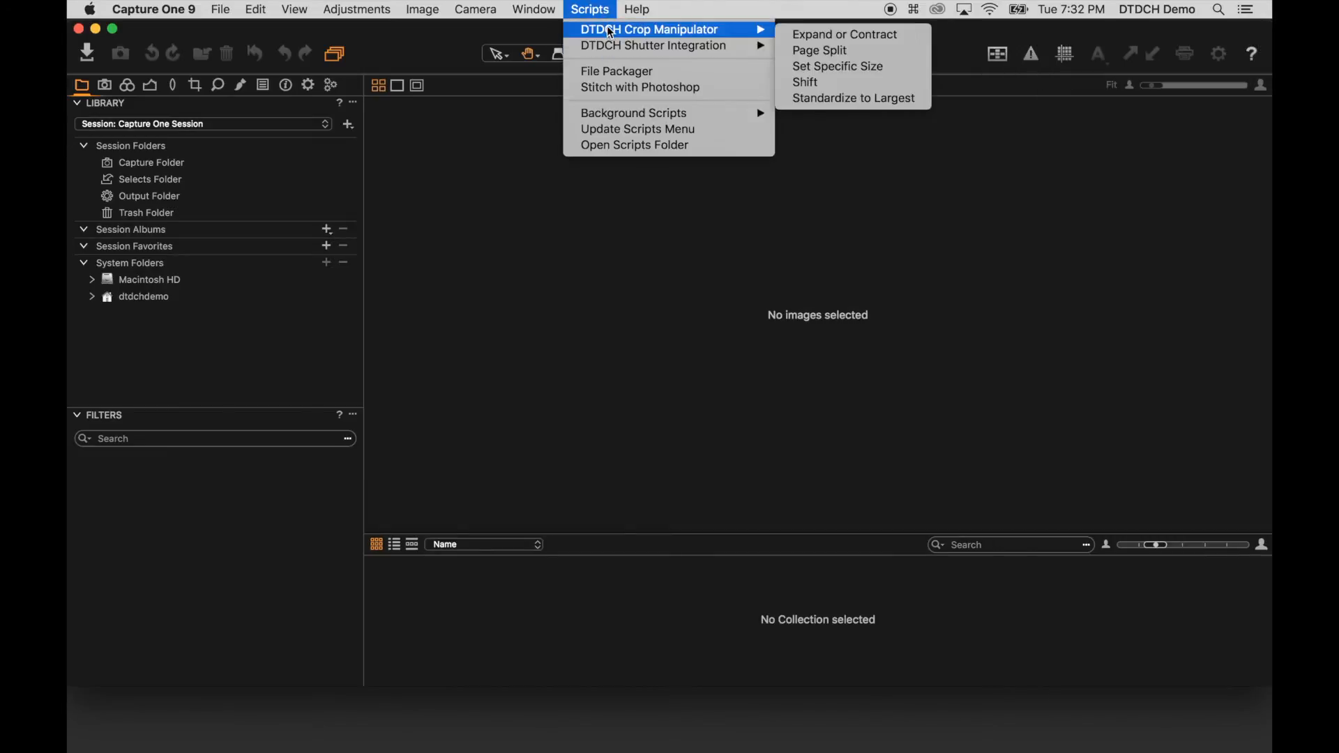
{"action": "mouse_move", "coordinate": [694, 46]}
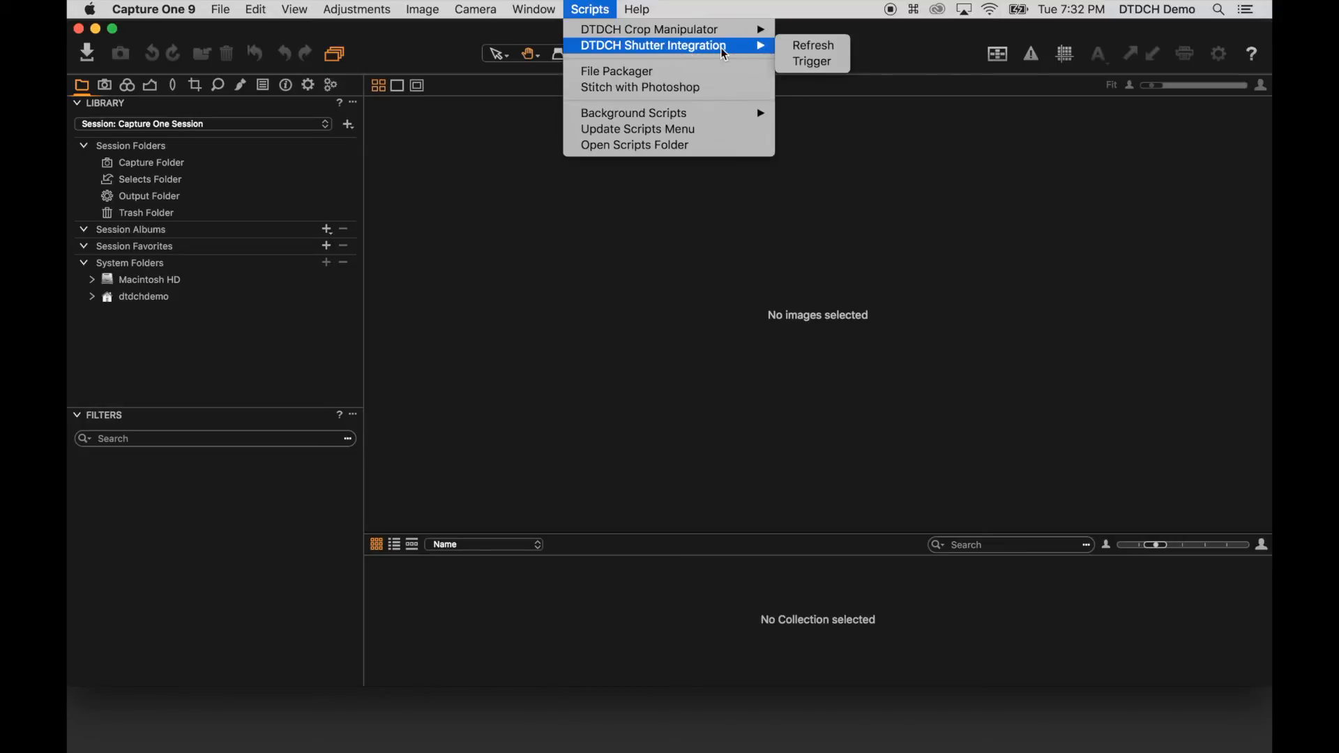
{"action": "left_click", "coordinate": [592, 7]}
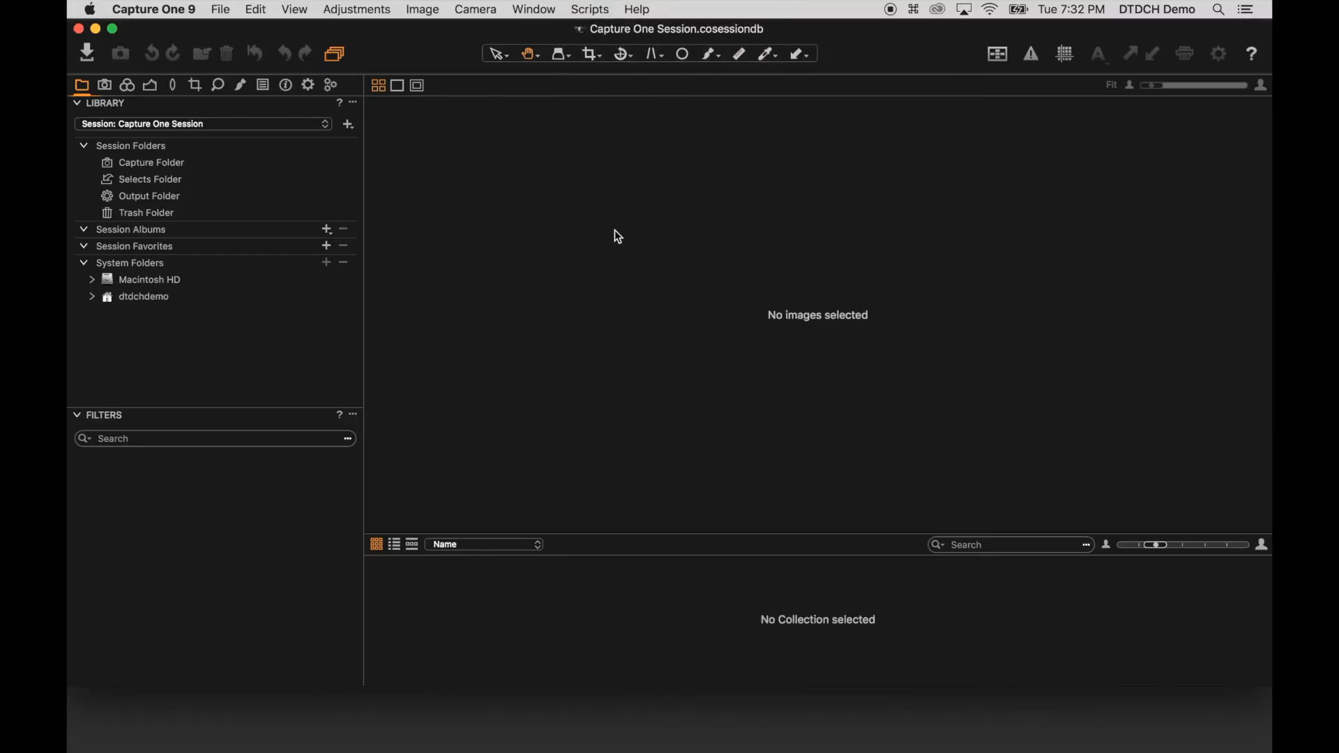
Switch to System Preferences and open the Privacy settings under Security & Privacy.
{"action": "mouse_move", "coordinate": [660, 746]}
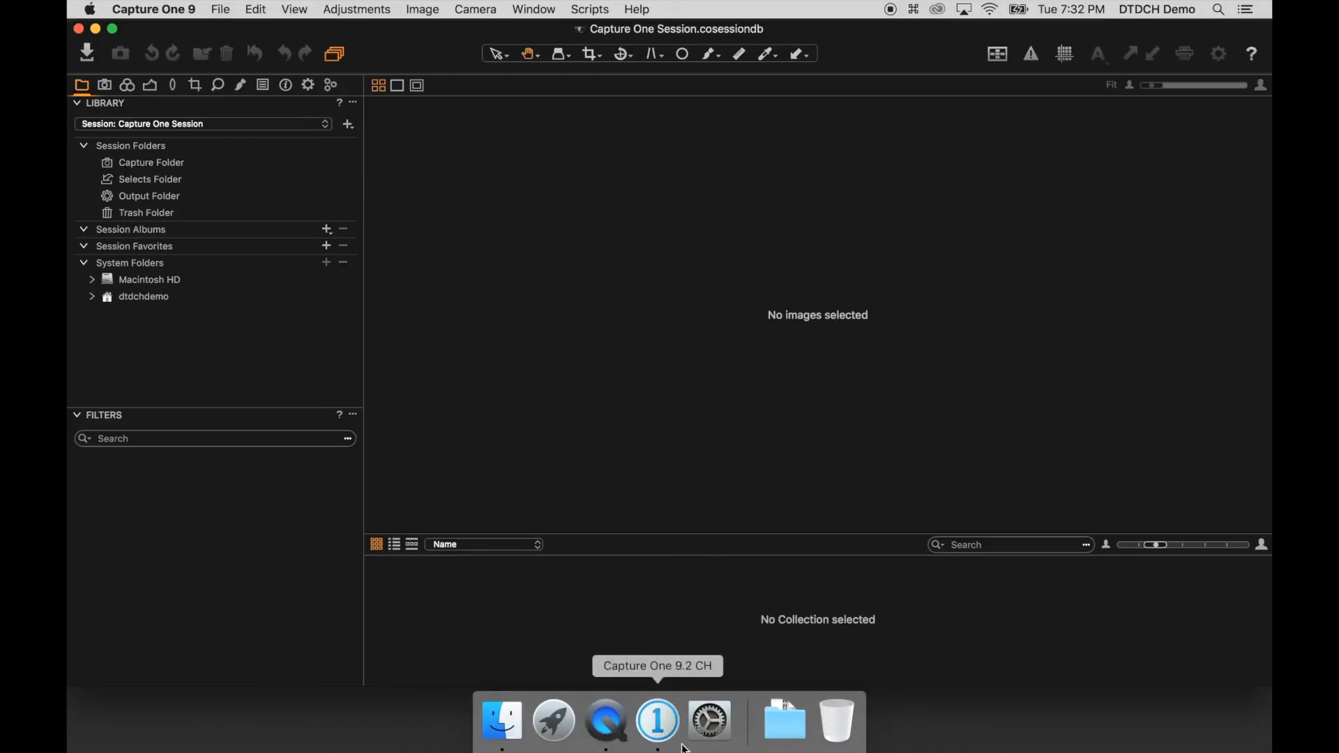
{"action": "left_click", "coordinate": [710, 722]}
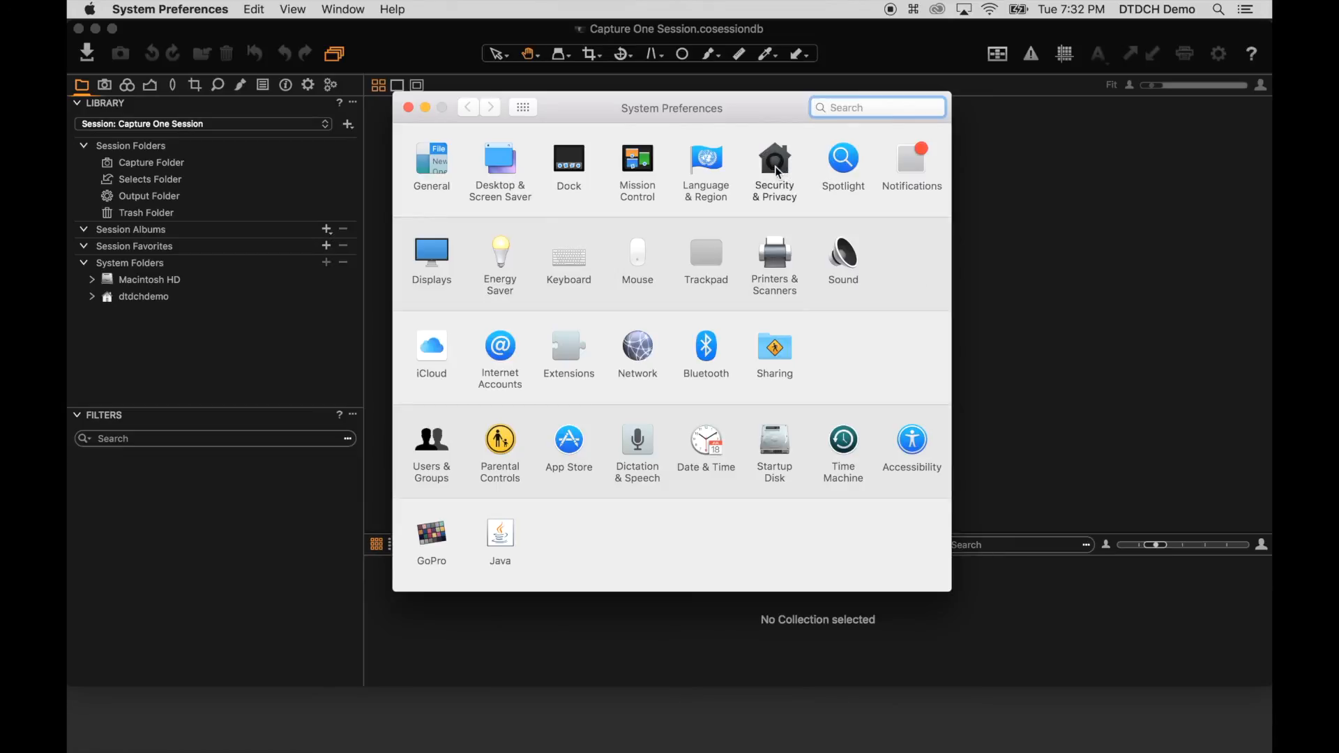
{"action": "left_click", "coordinate": [776, 165]}
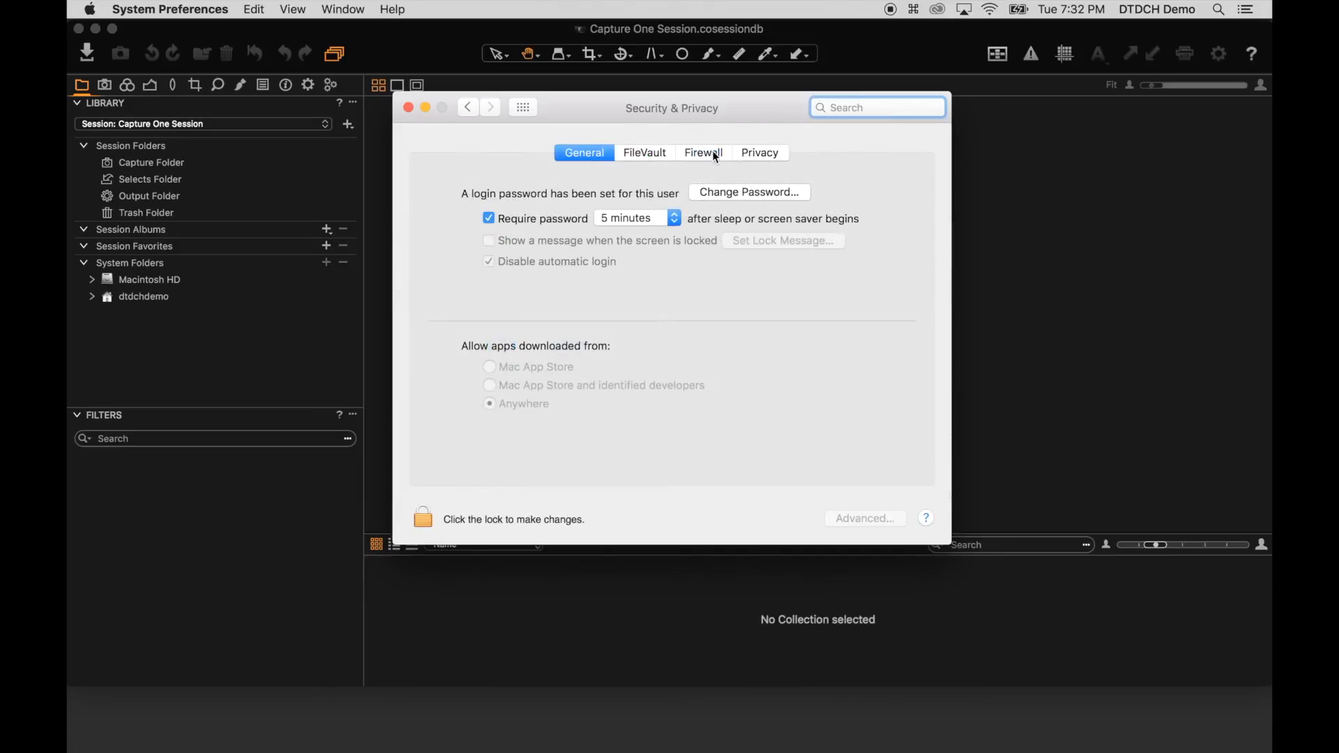
{"action": "left_click", "coordinate": [758, 153]}
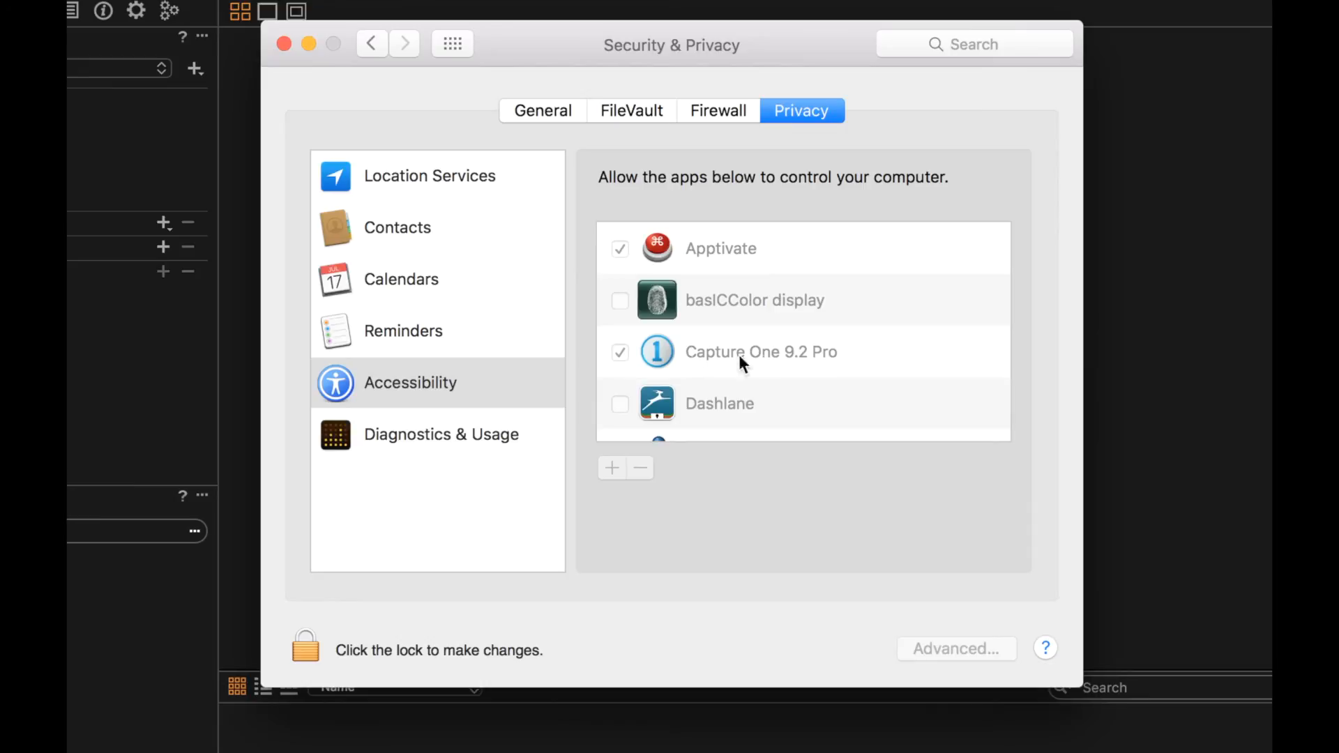
Unlock the Security & Privacy preferences with the account password.
{"action": "left_click", "coordinate": [307, 645]}
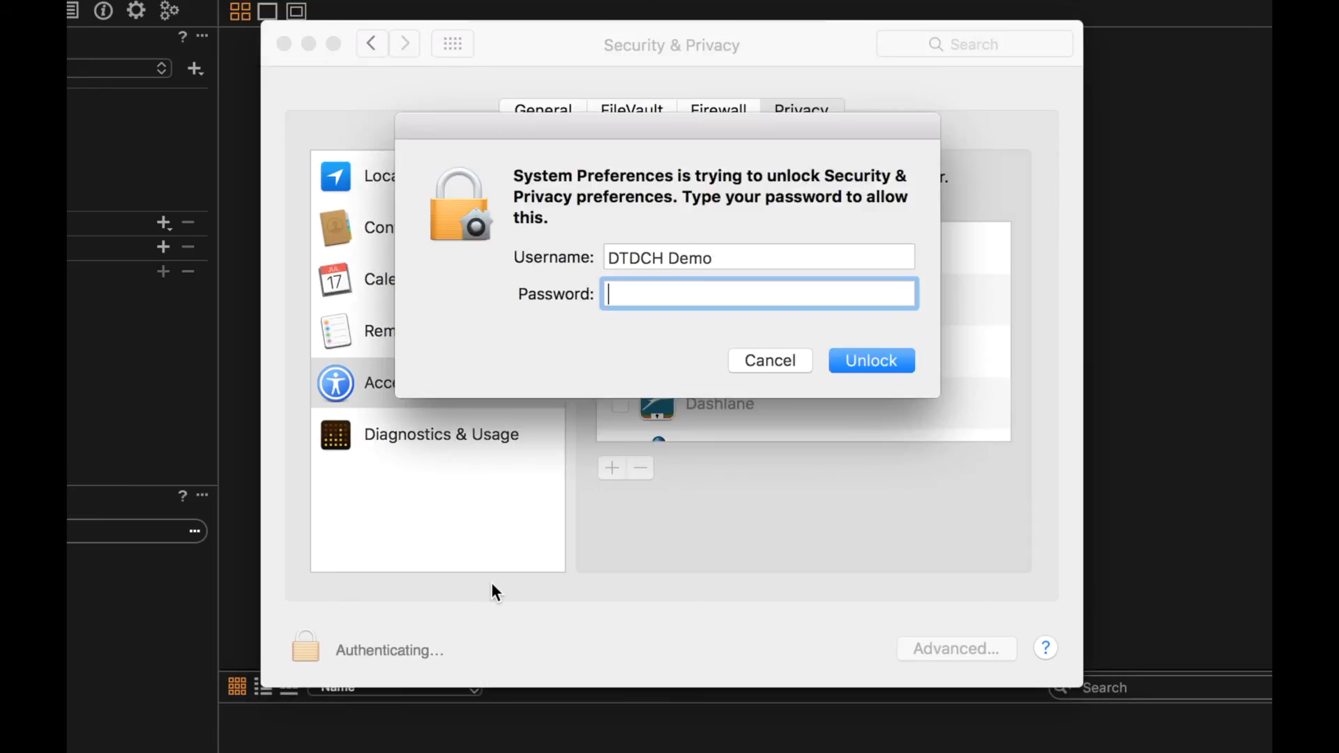
{"action": "type", "text": "•••••••"}
{"action": "key", "text": "Return"}
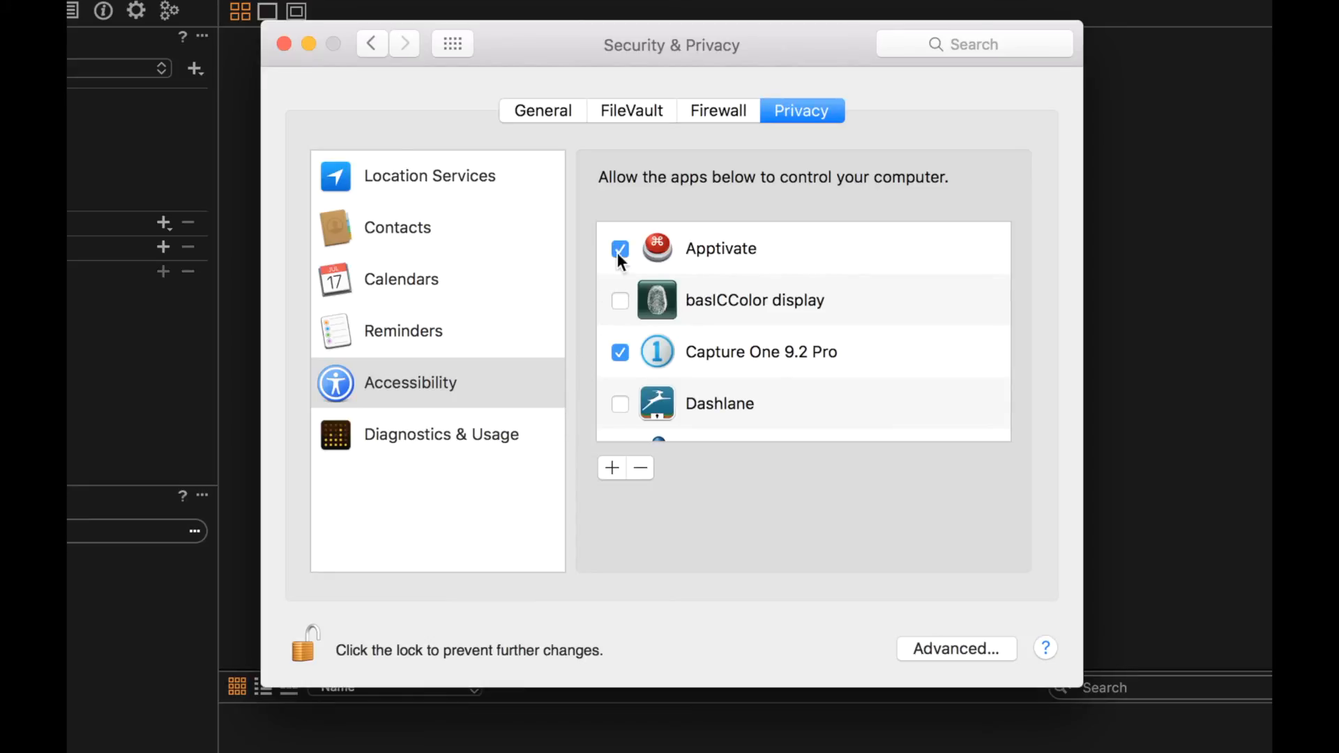
Revoke Accessibility access for Apptivate and Capture One 9.2 Pro, and remove Apptivate from the list of allowed apps.
{"action": "left_click", "coordinate": [621, 350]}
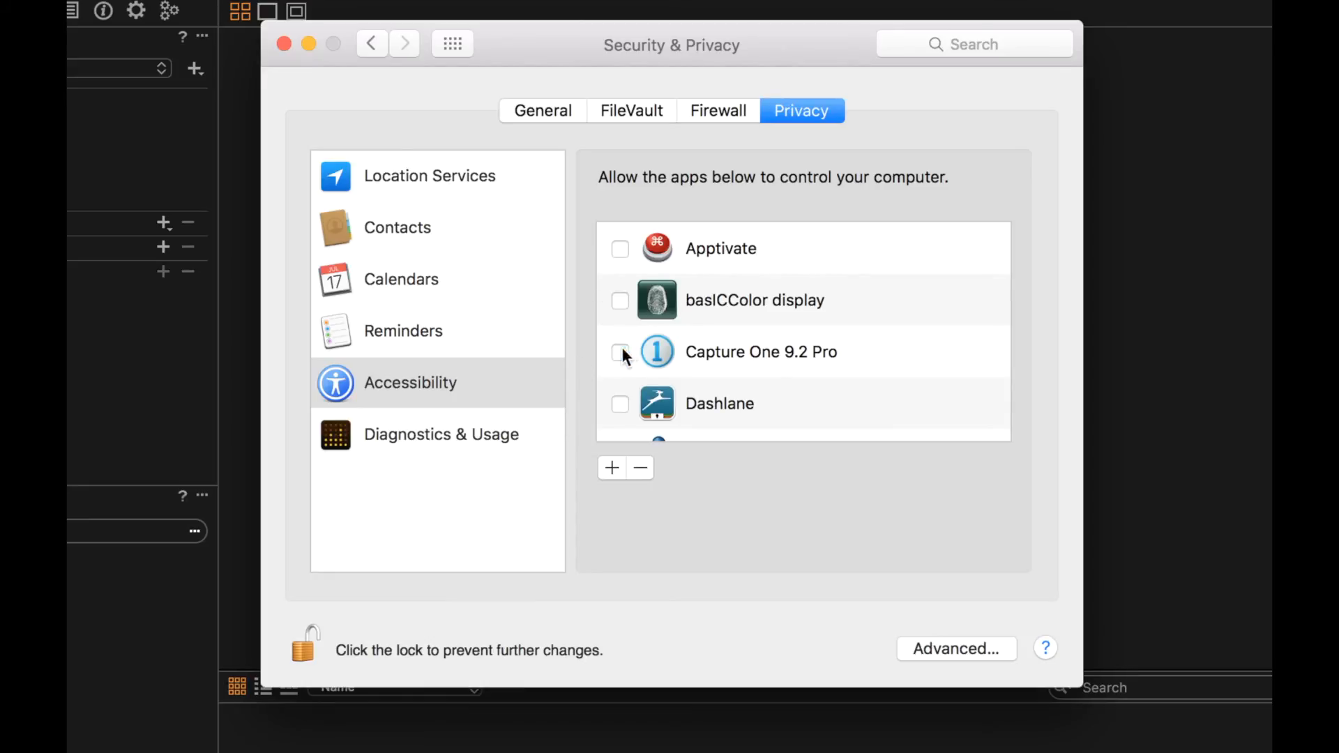
{"action": "left_click", "coordinate": [694, 249]}
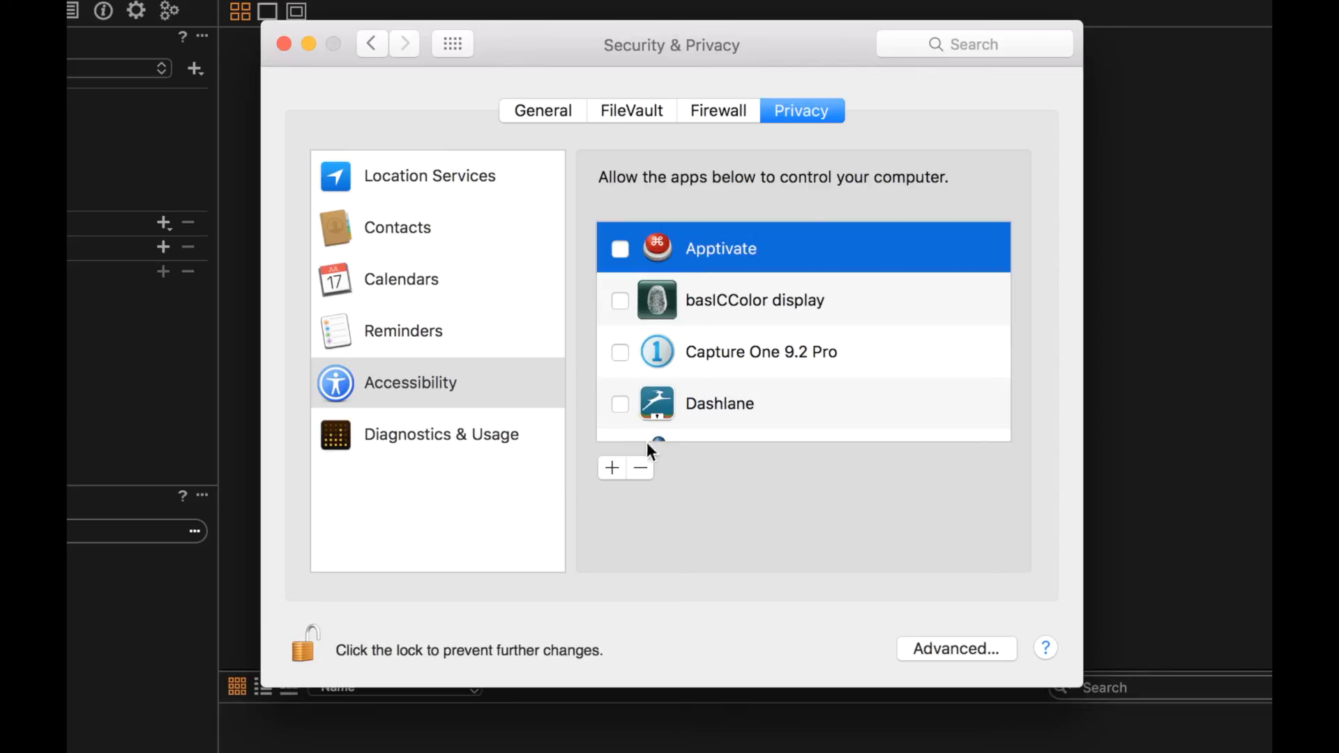
{"action": "left_click", "coordinate": [641, 467]}
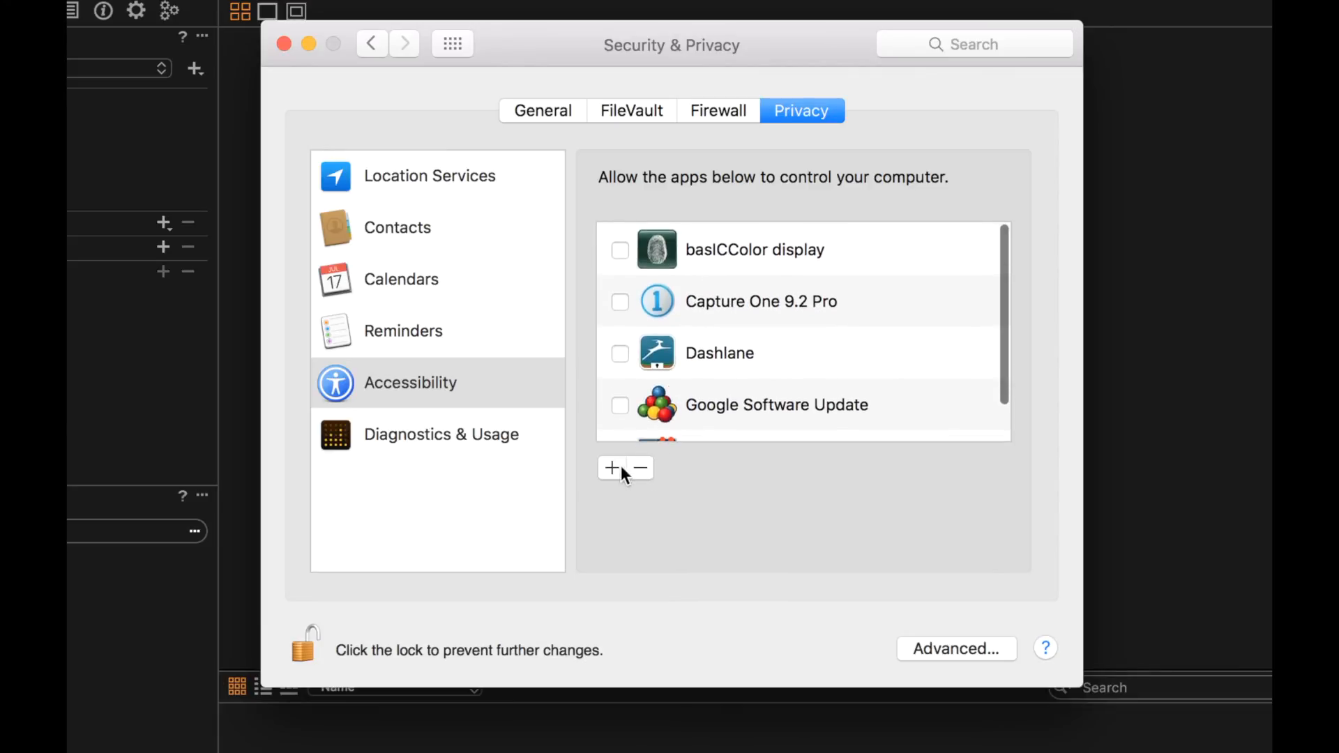
Add Apptivate from the Applications folder to the apps allowed to control the computer, and lock the preferences against further changes.
{"action": "left_click", "coordinate": [612, 467]}
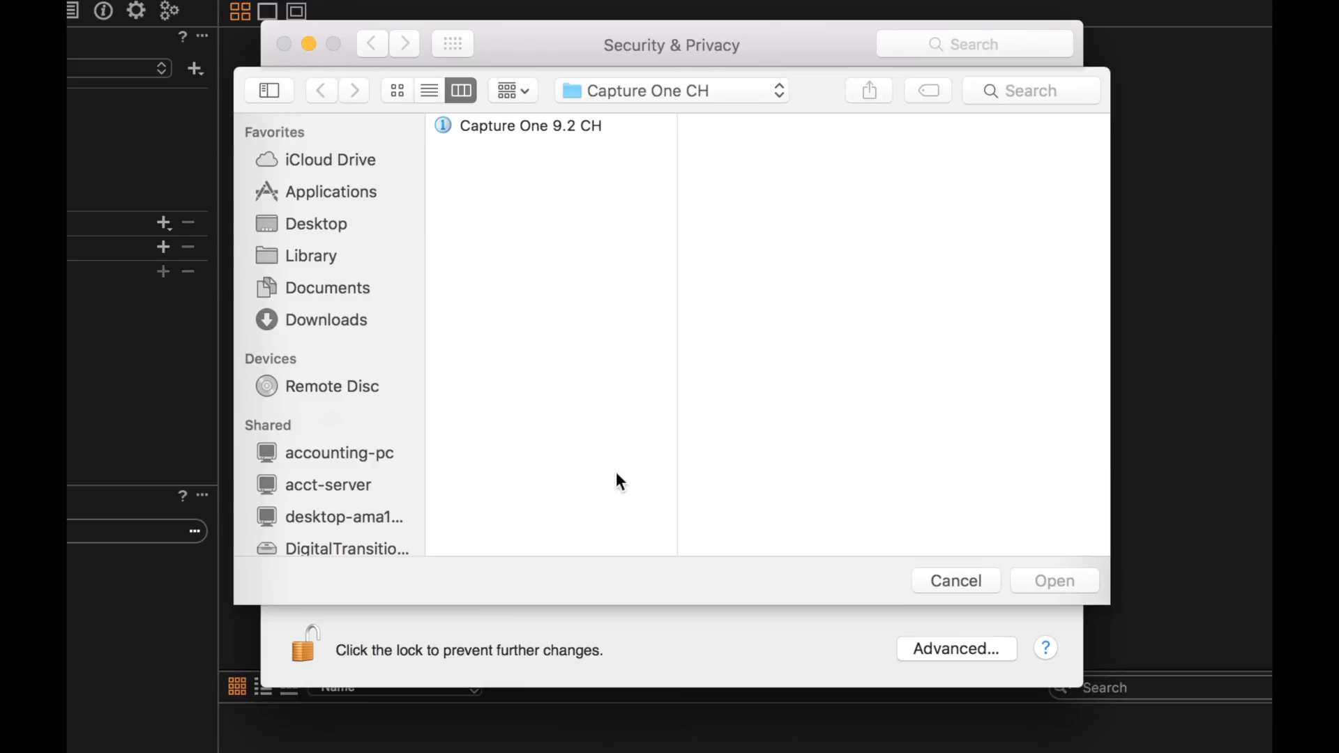
{"action": "left_click", "coordinate": [341, 195]}
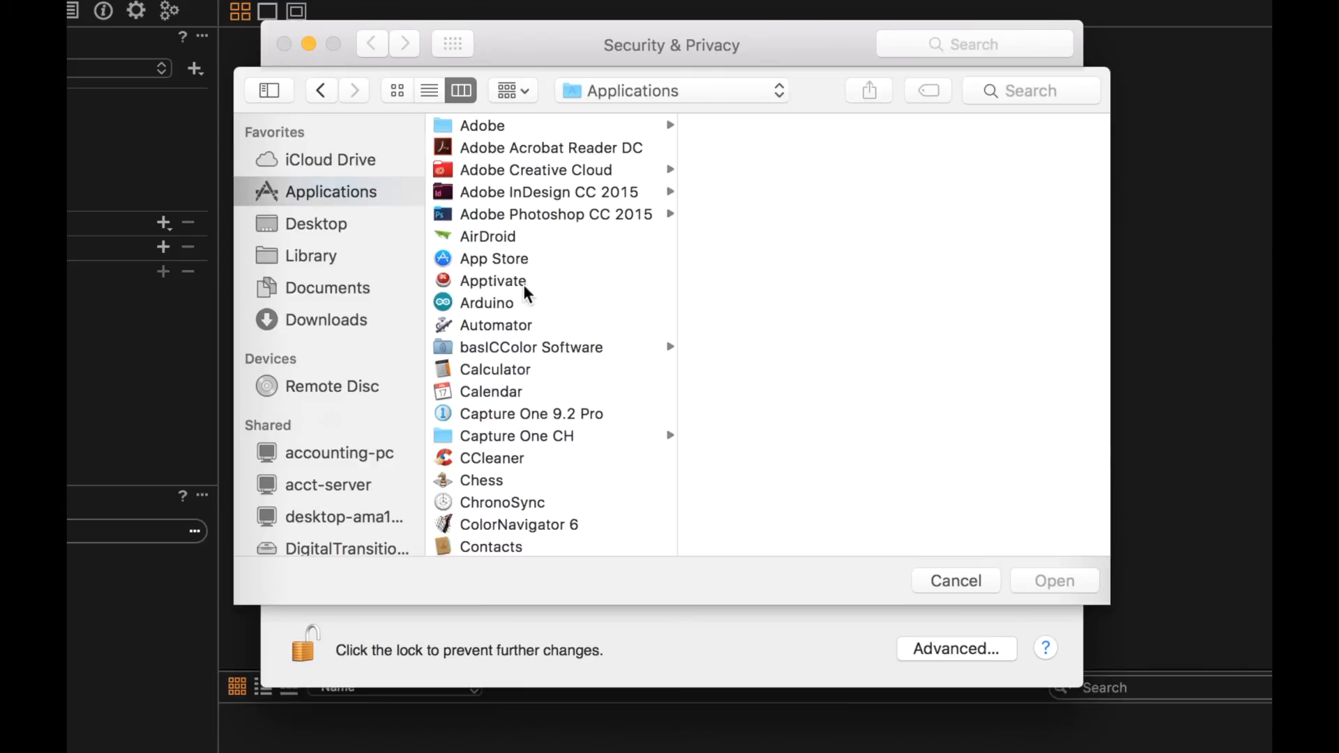
{"action": "left_click", "coordinate": [514, 283]}
{"action": "left_click", "coordinate": [1055, 581]}
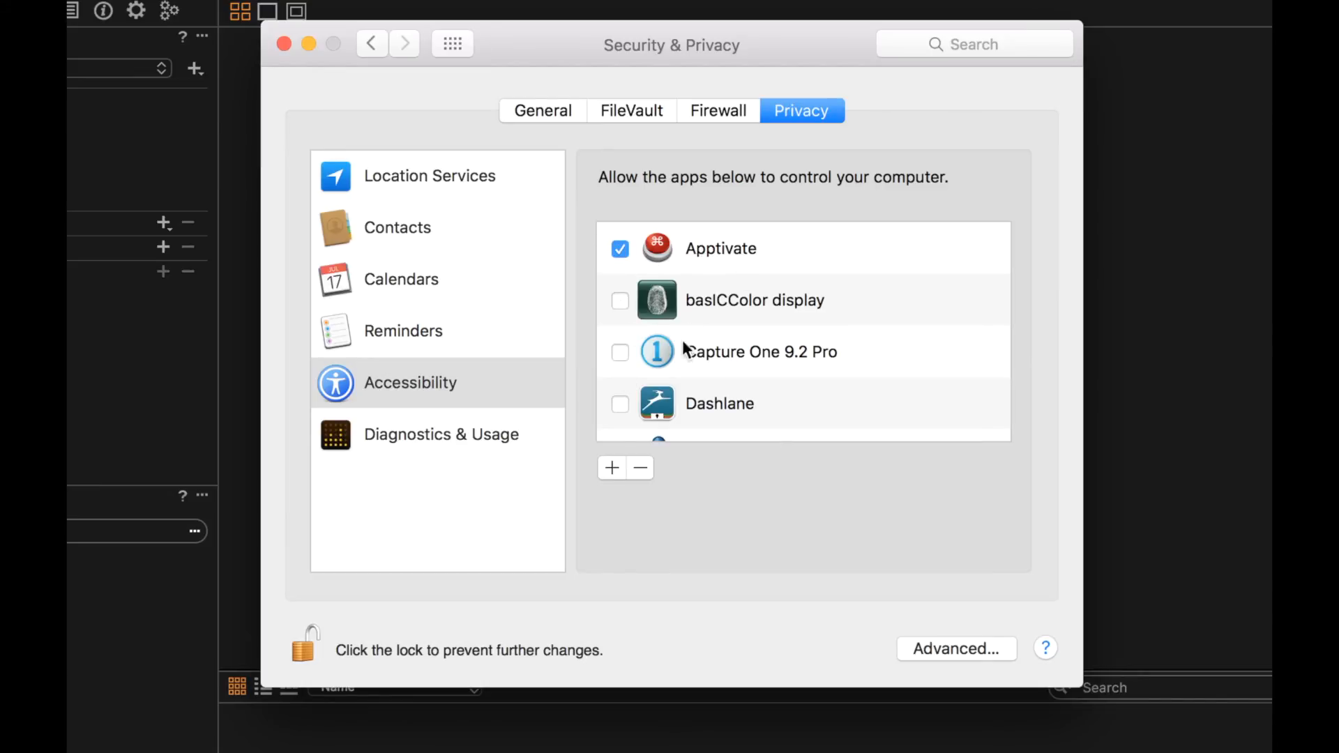
{"action": "left_click", "coordinate": [305, 645]}
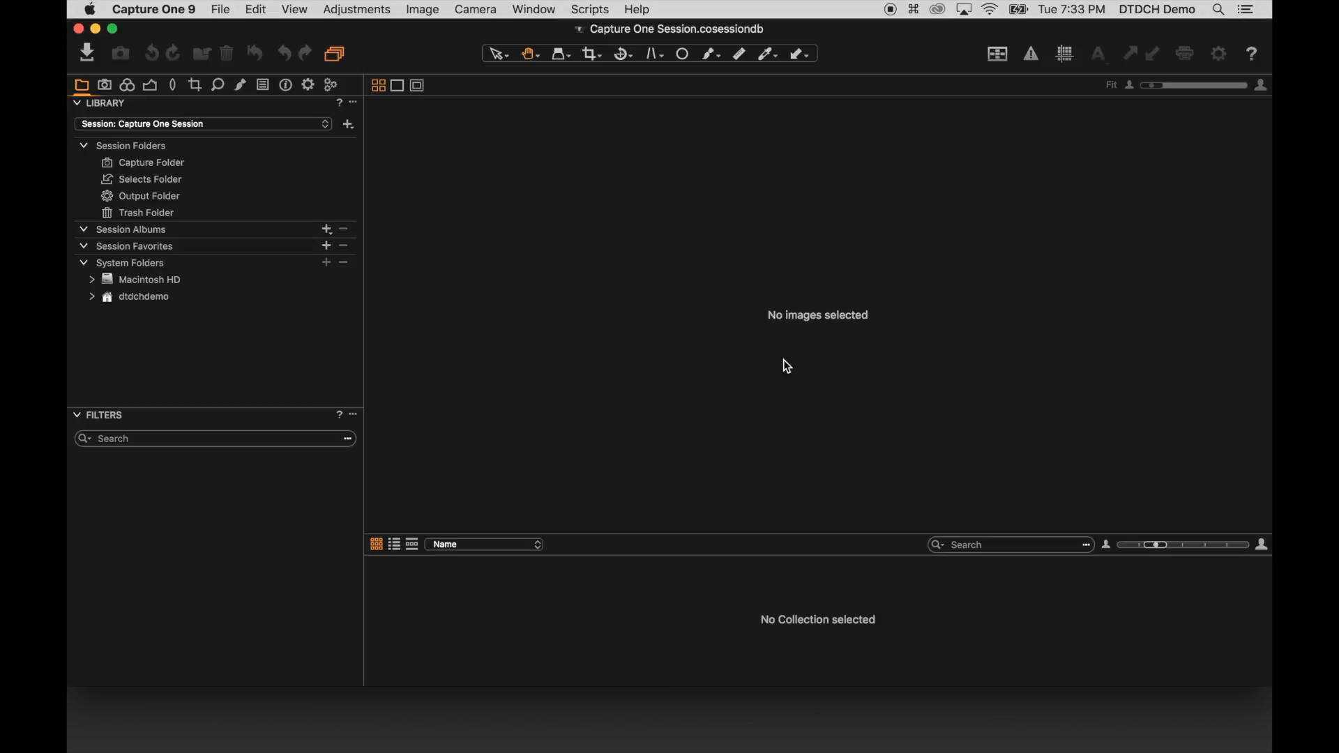
Review the individual scripts offered under DTDCH Crop Manipulator and DTDCH Shutter Integration in Capture One.
{"action": "left_click", "coordinate": [604, 9]}
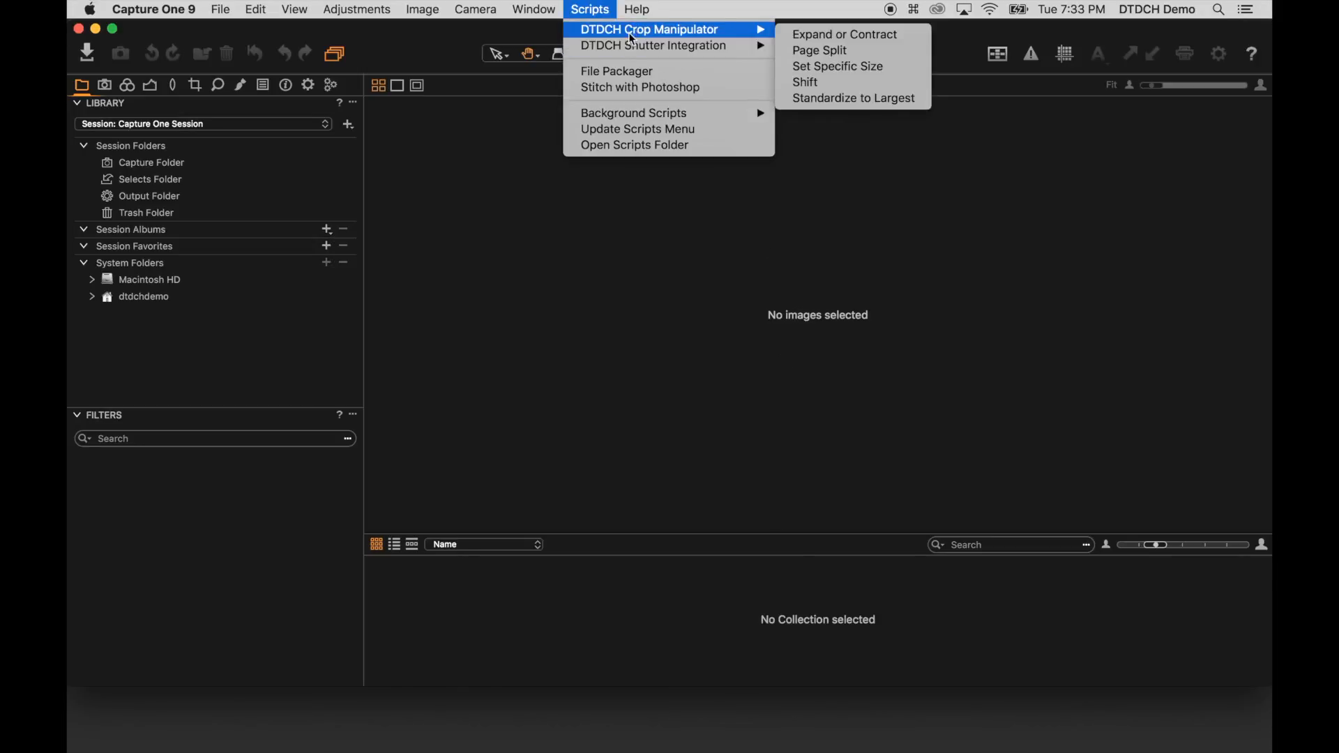
{"action": "mouse_move", "coordinate": [696, 48]}
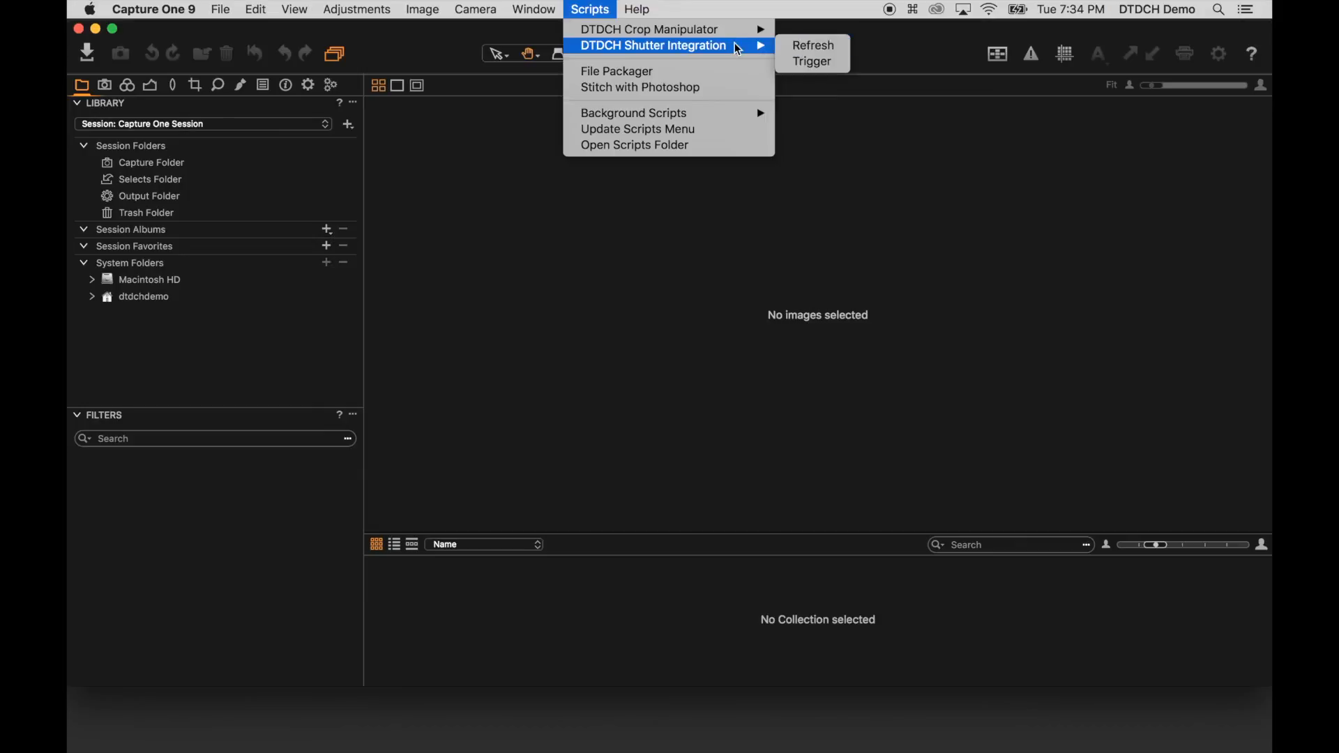
{"action": "left_click", "coordinate": [731, 243]}
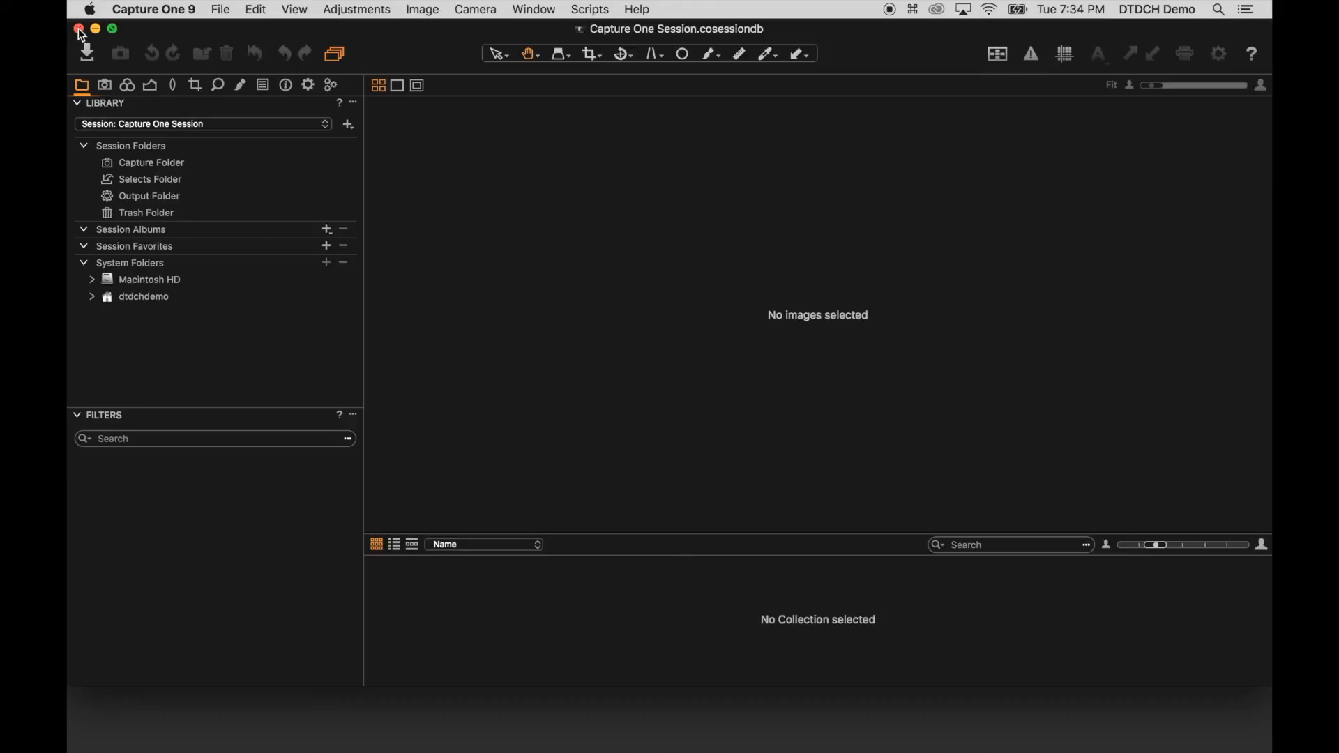
Close the Capture One Session window.
{"action": "mouse_move", "coordinate": [468, 30]}
{"action": "left_mouse_down"}
{"action": "mouse_move", "coordinate": [443, 35]}
{"action": "mouse_move", "coordinate": [462, 32]}
{"action": "left_mouse_up"}
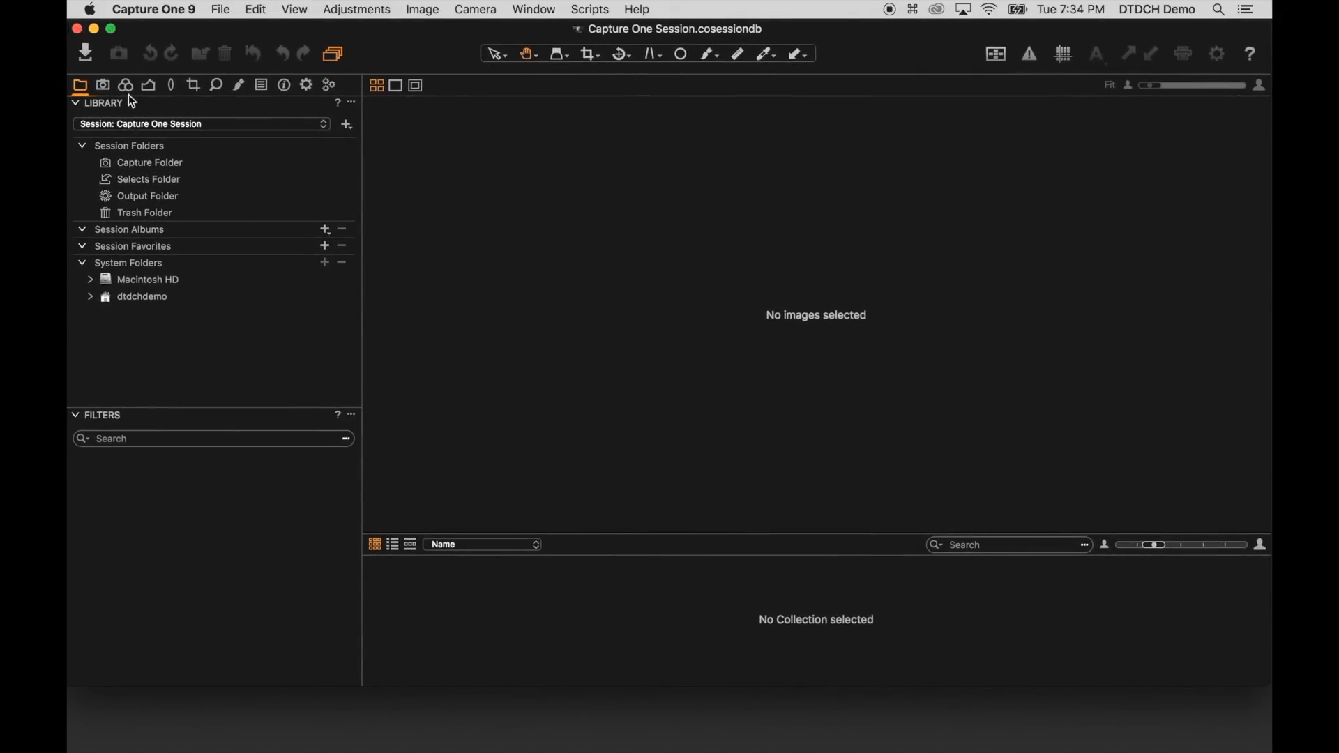
{"action": "left_click", "coordinate": [78, 29]}
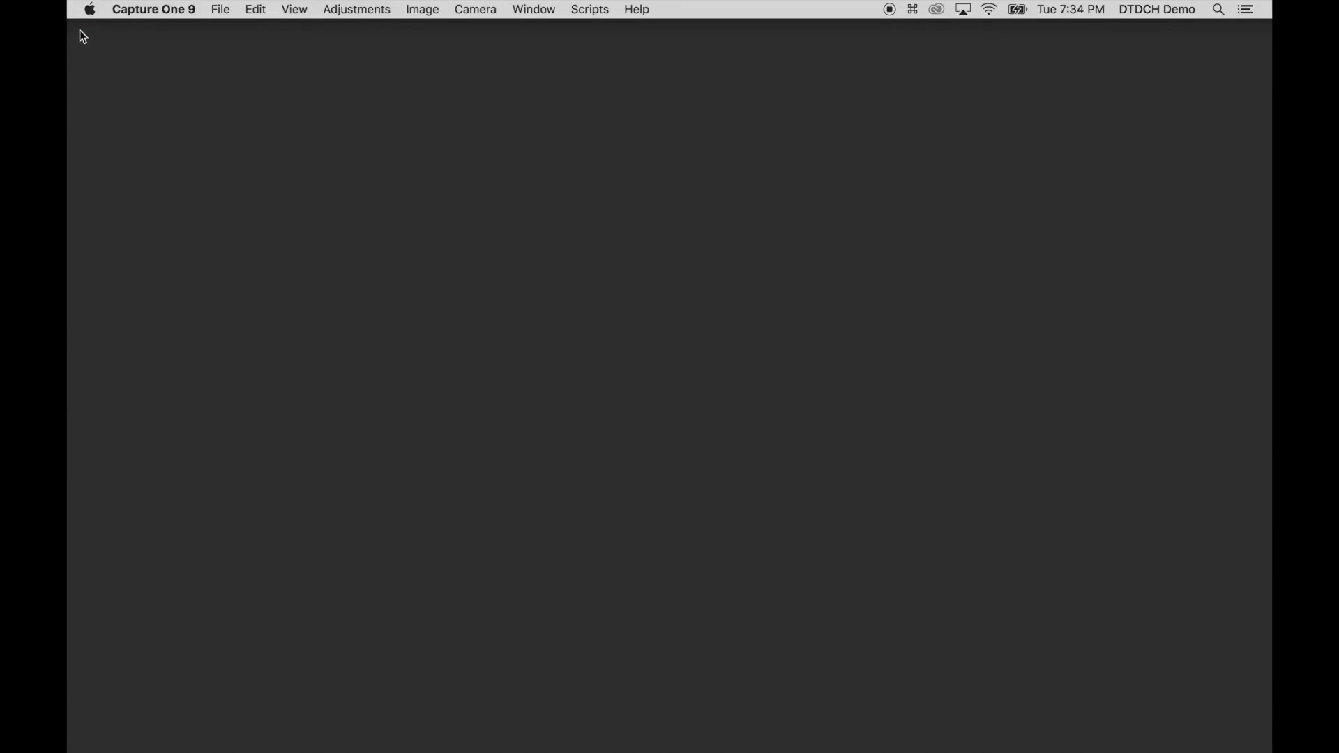